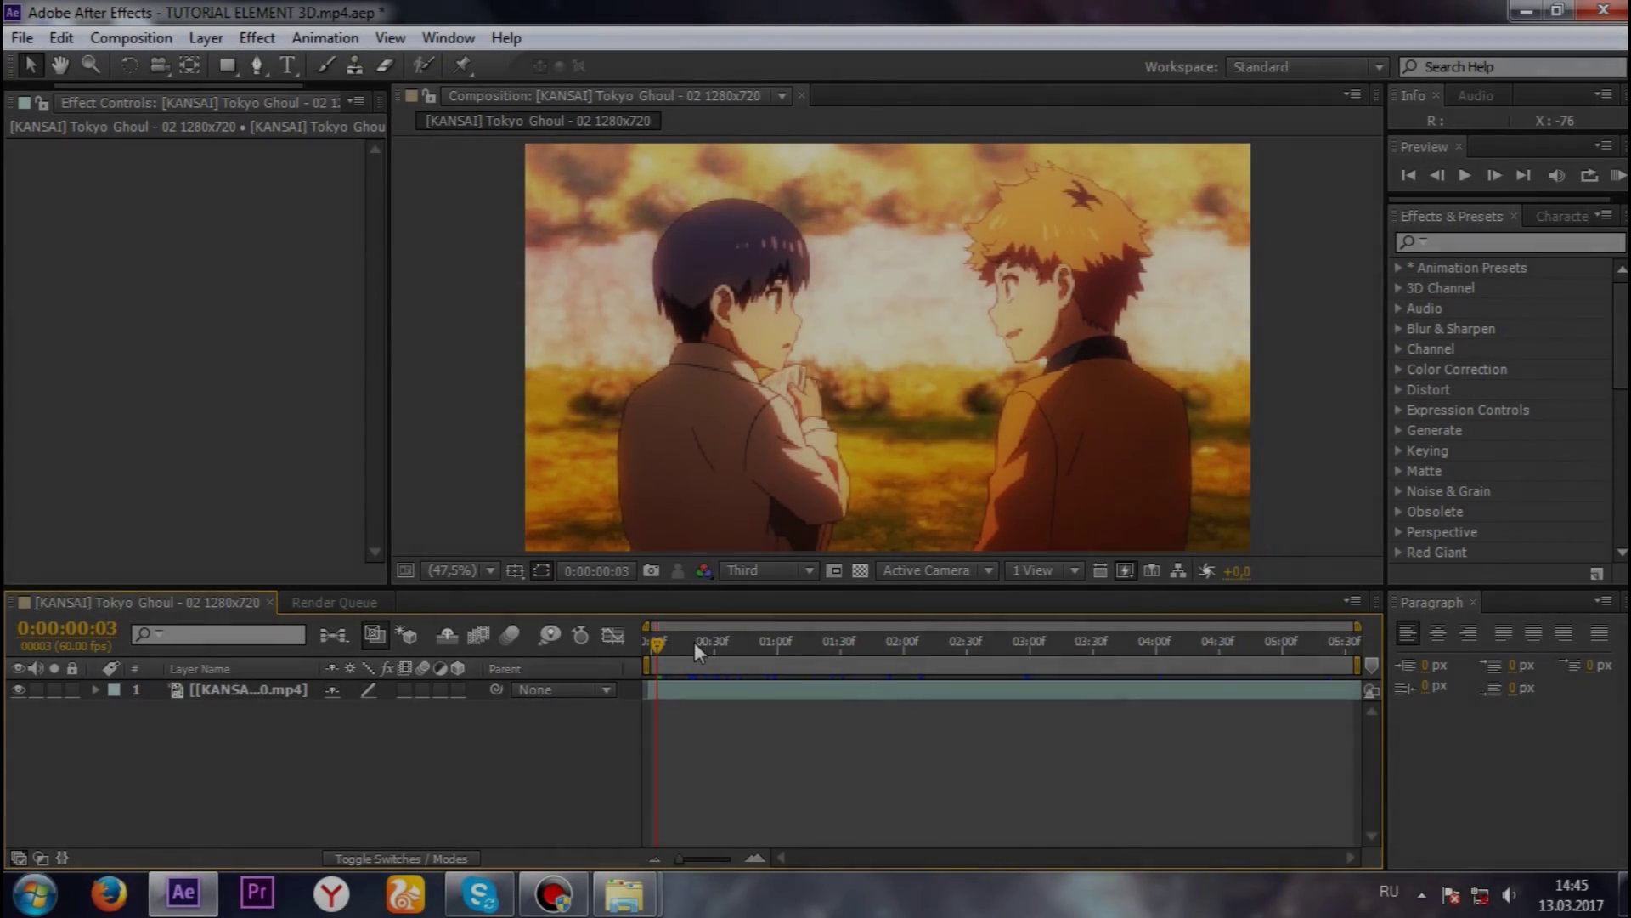
- Create a text layer reading 'GHOUL' and drag it to the centre of the composition
right_click(428, 759)
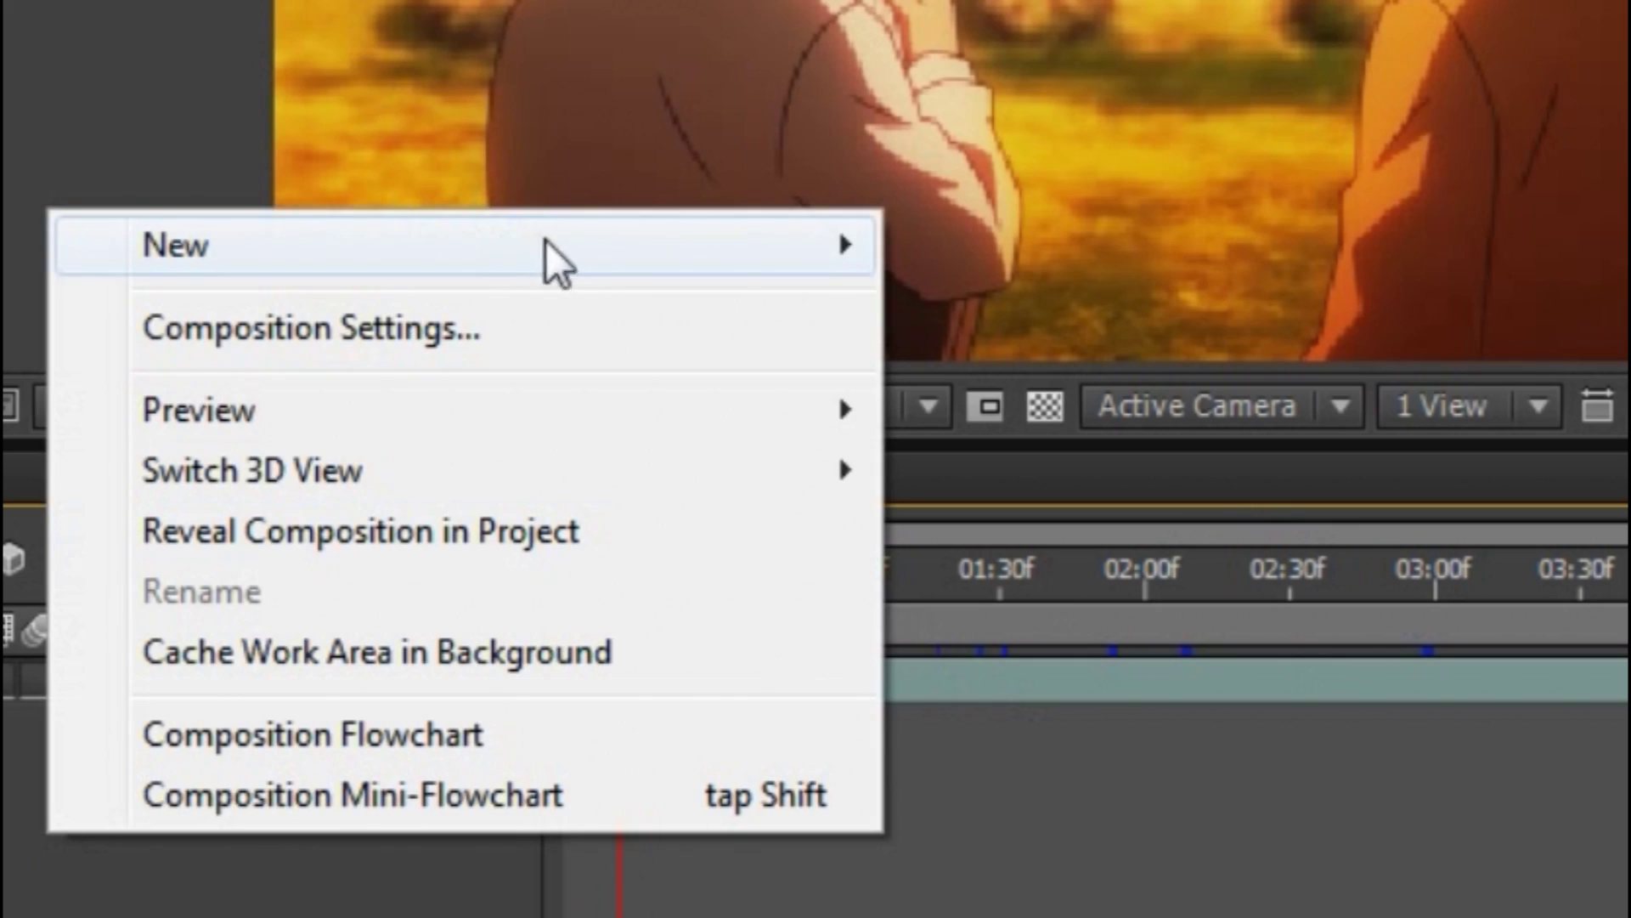
mouse_move(830, 249)
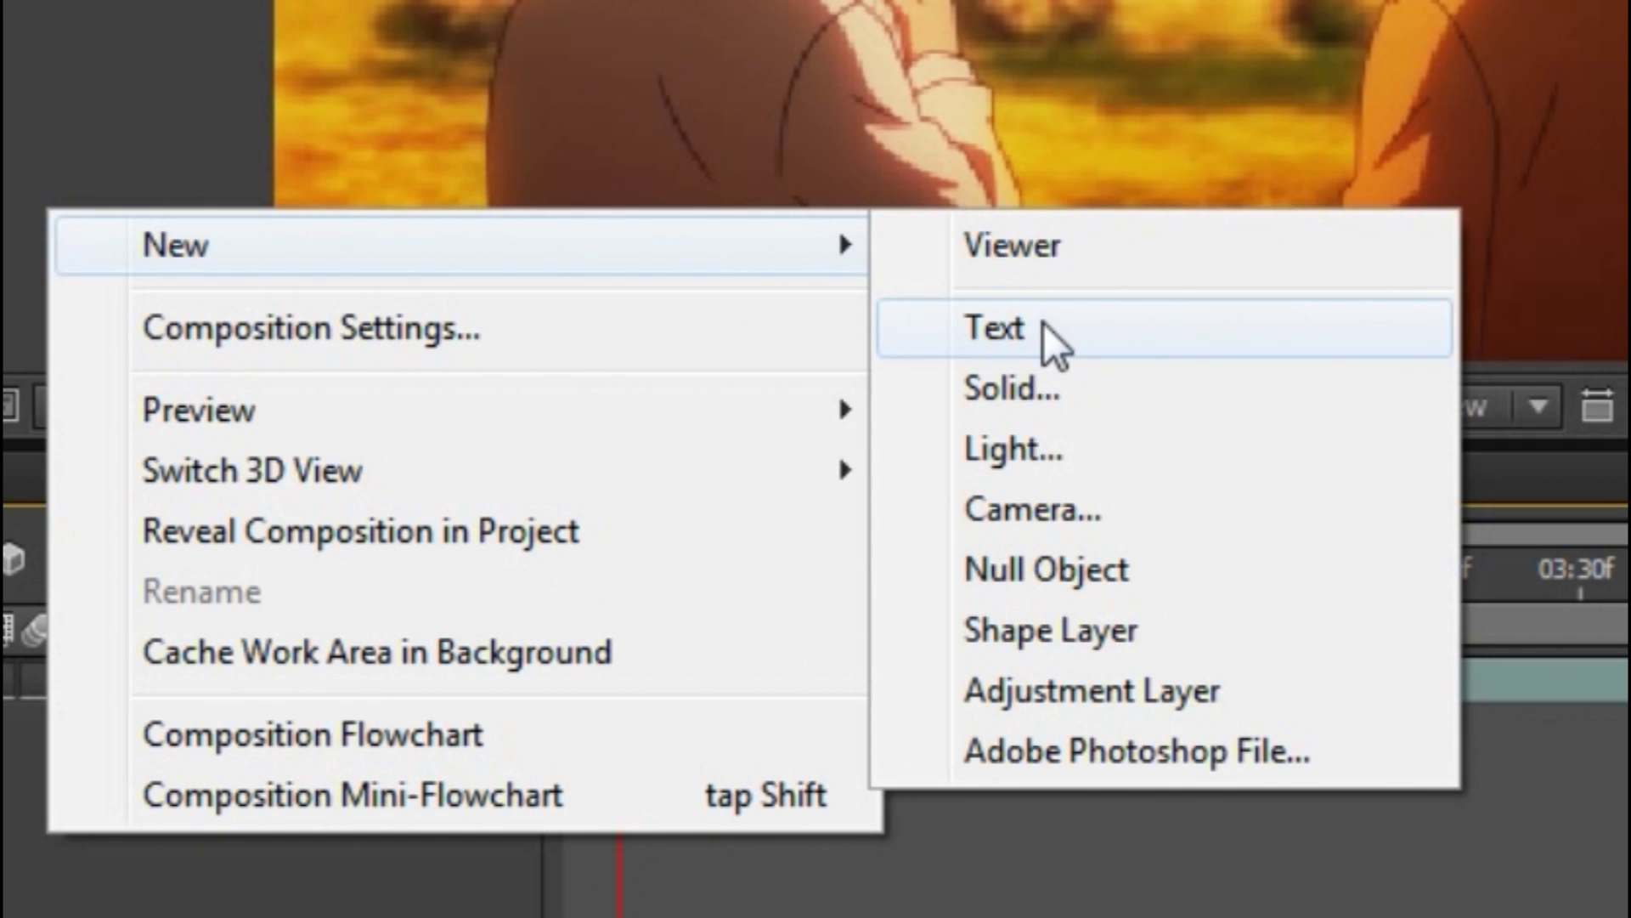
click(1044, 322)
key(alt+shift)
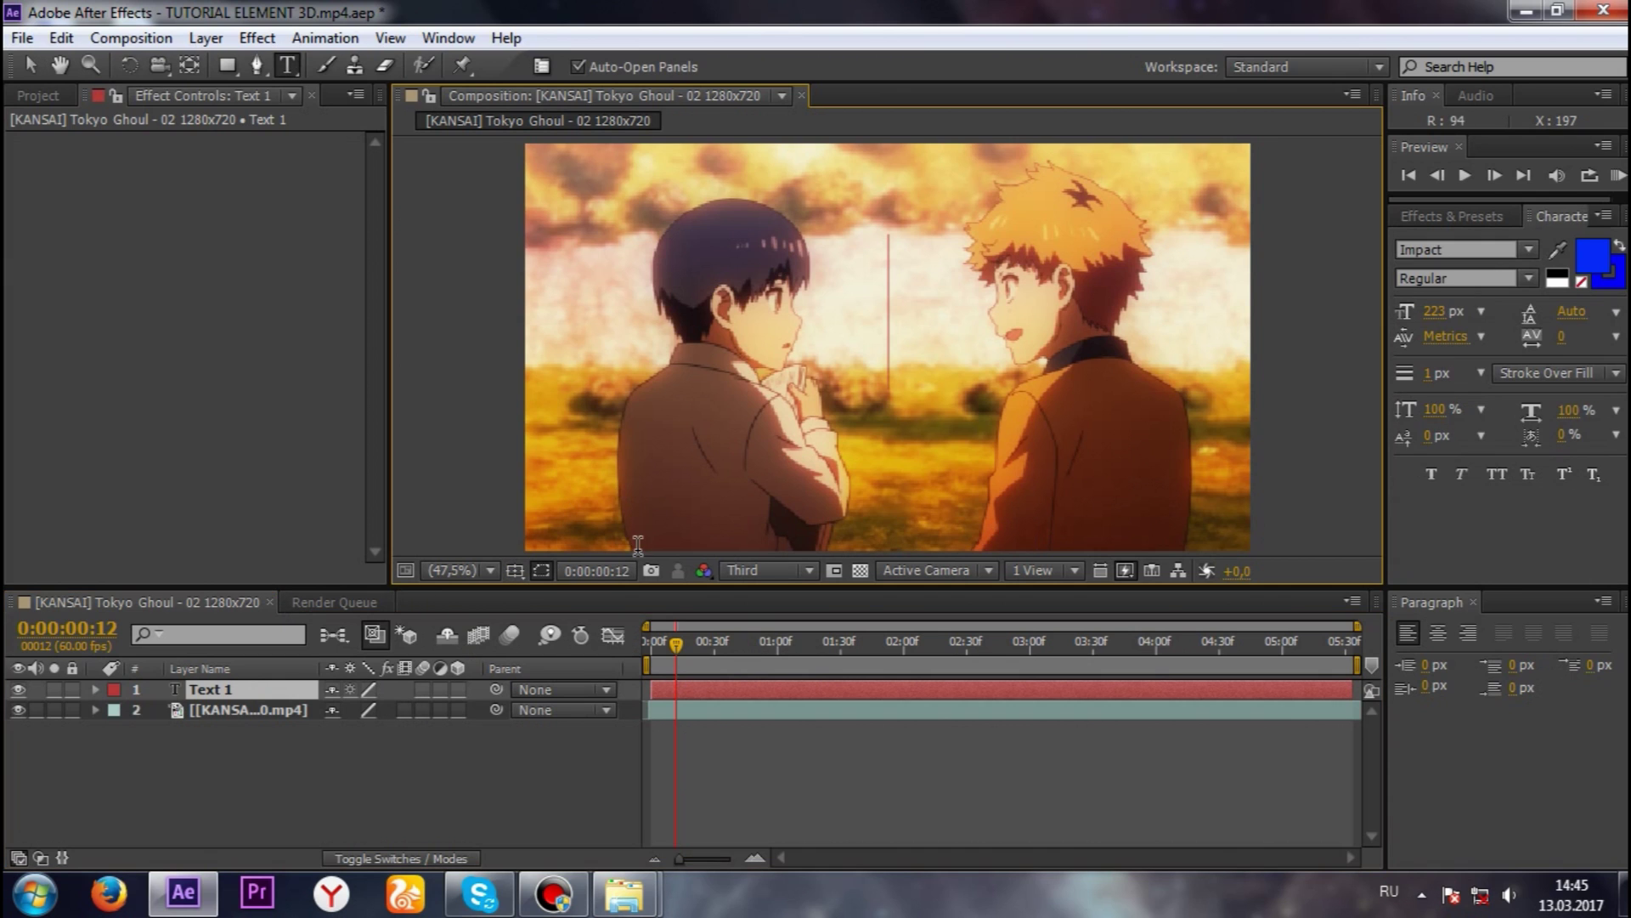
text(GHOUL)
drag(1215, 336, 1032, 389)
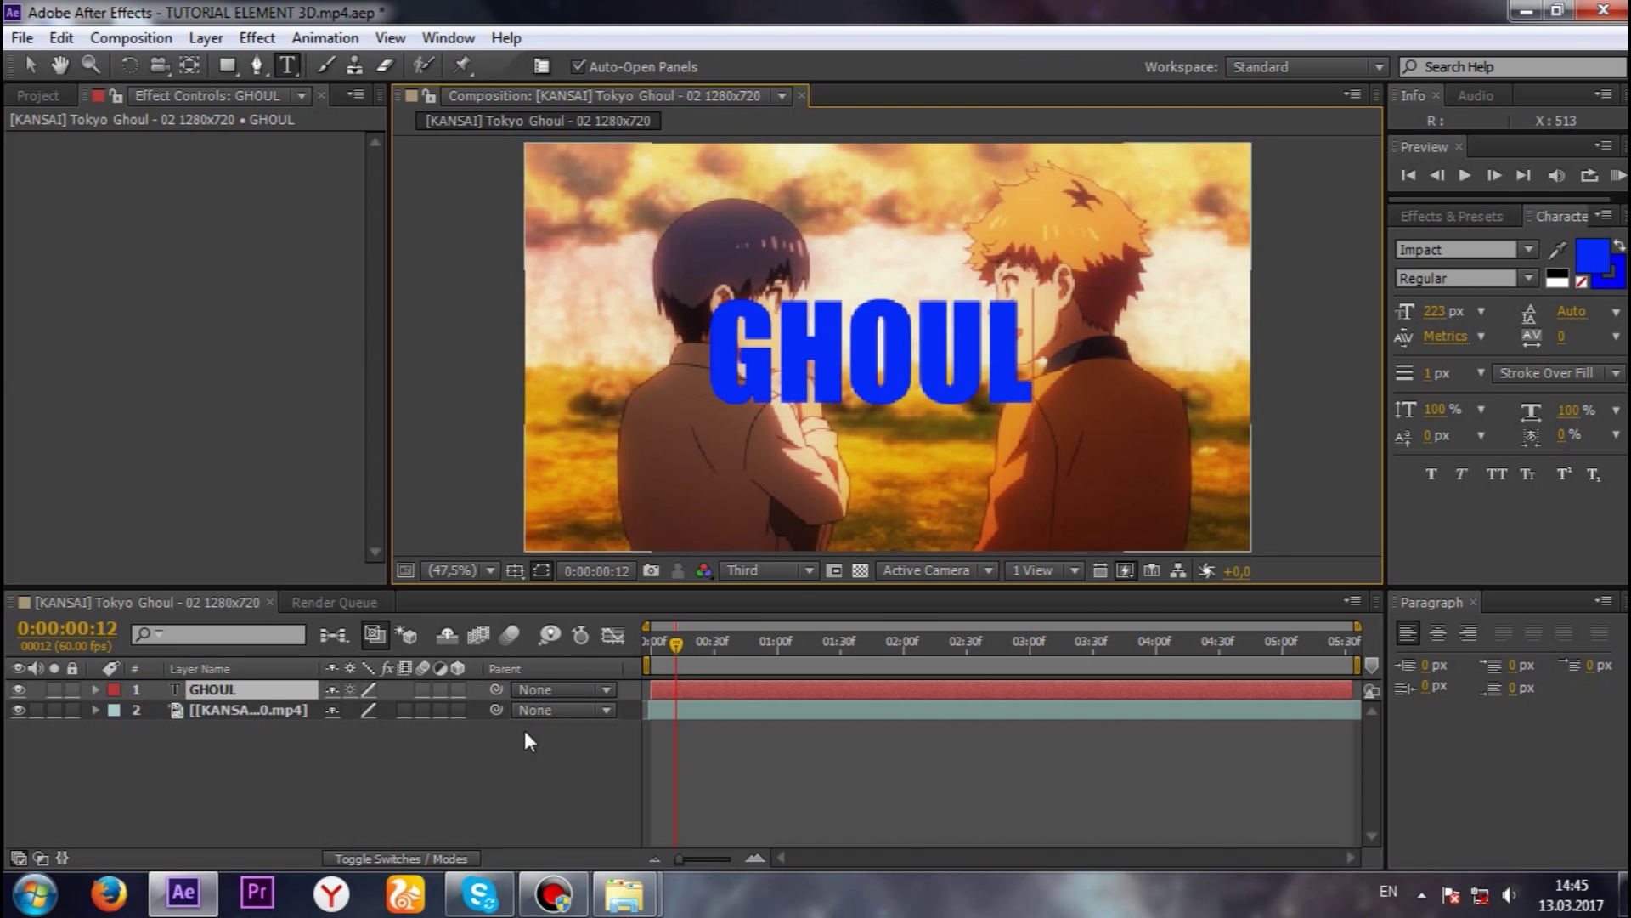
right_click(361, 767)
- Add a new white solid layer and hide the GHOUL text layer
mouse_move(703, 517)
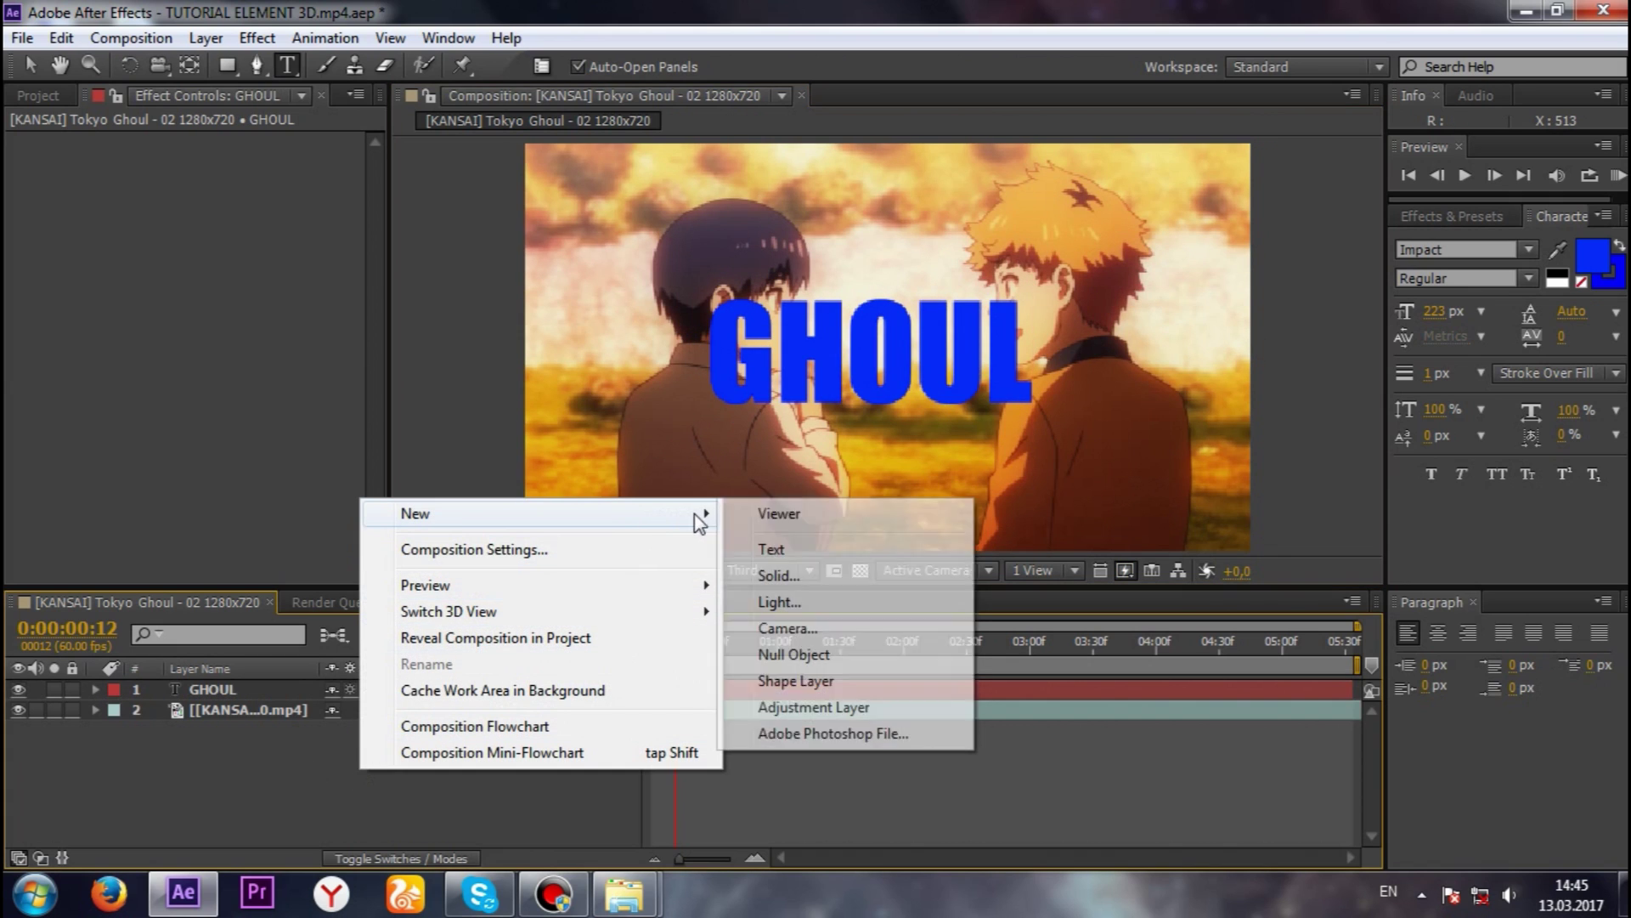
click(798, 572)
click(926, 658)
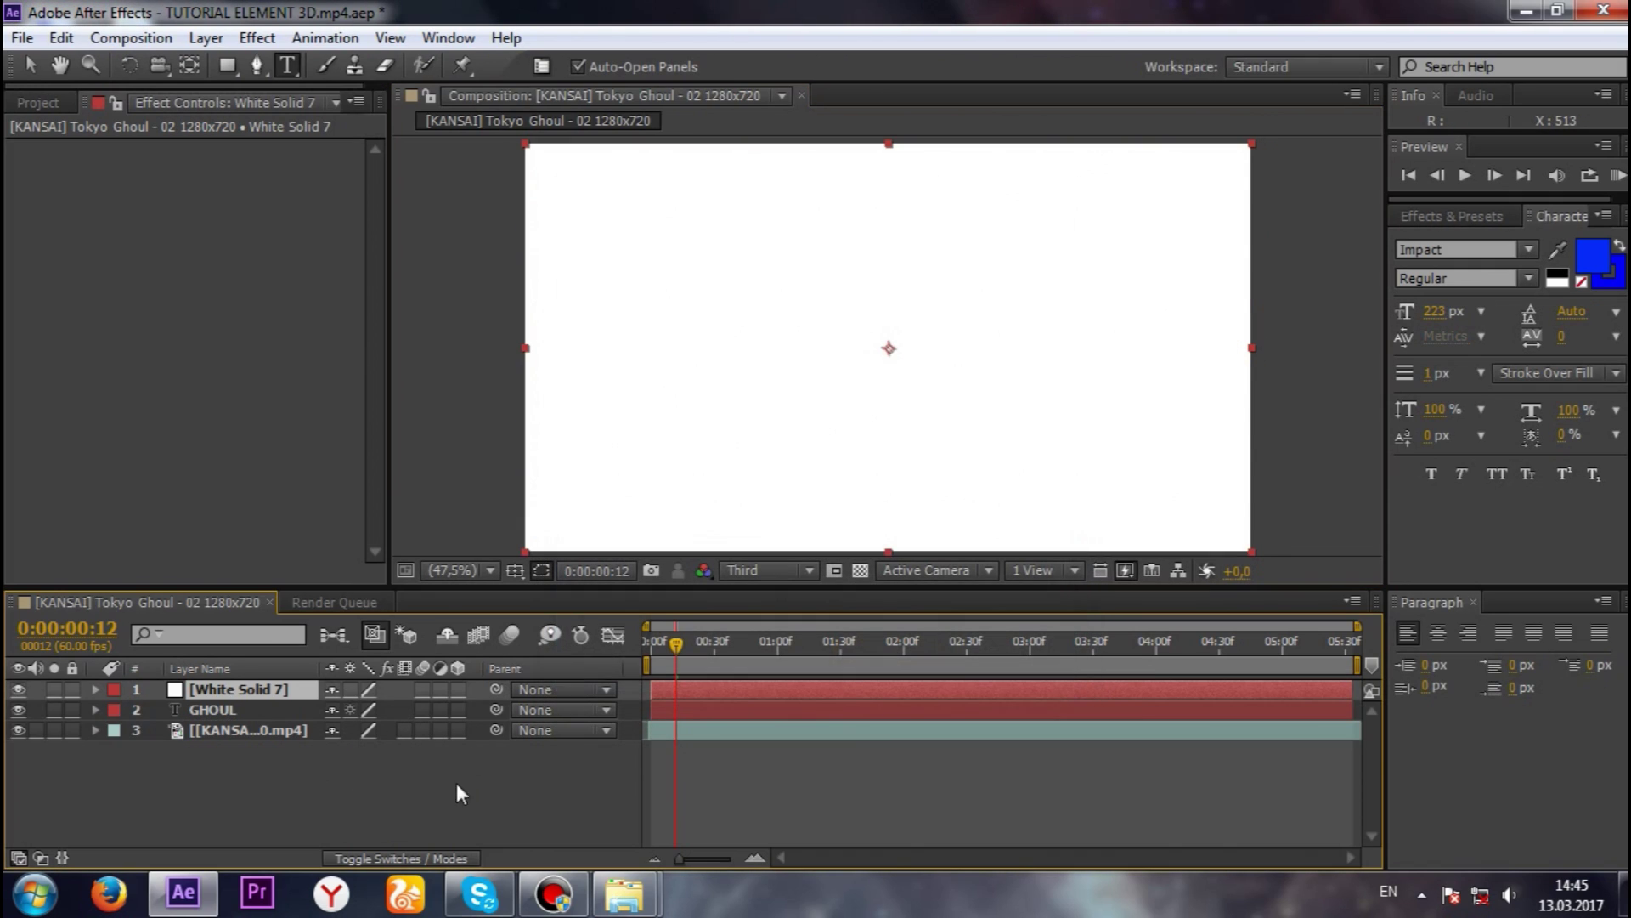
click(18, 709)
- Search Effects & Presets for Element and apply it to the white solid
click(1452, 216)
click(1479, 242)
text(Elemen)
click(1477, 289)
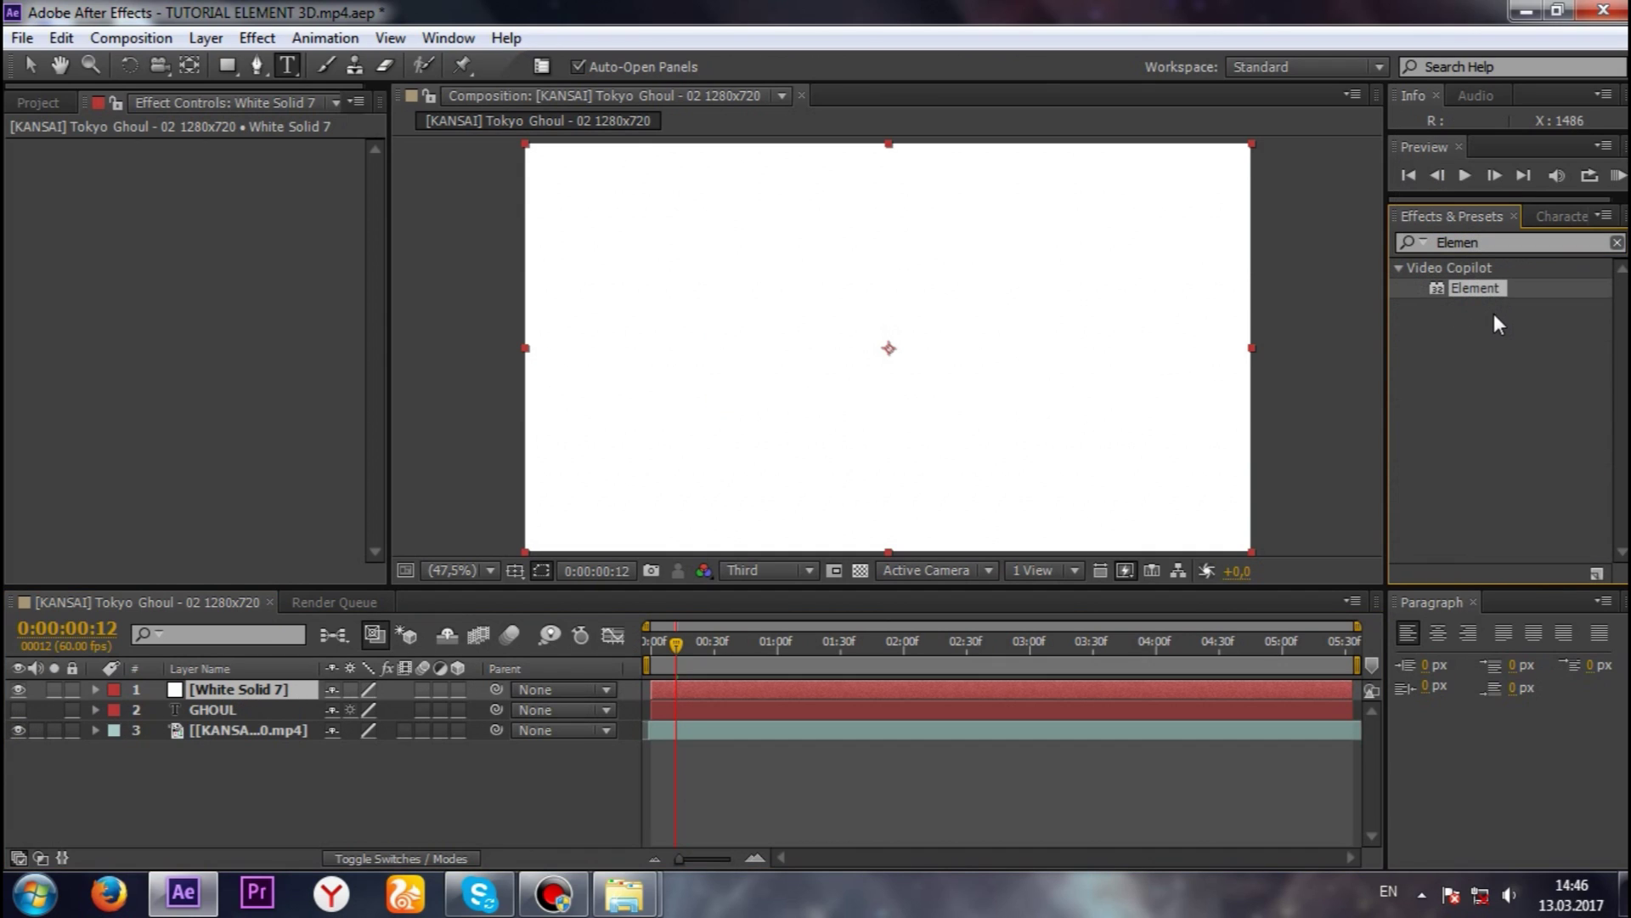
drag(1520, 320, 241, 689)
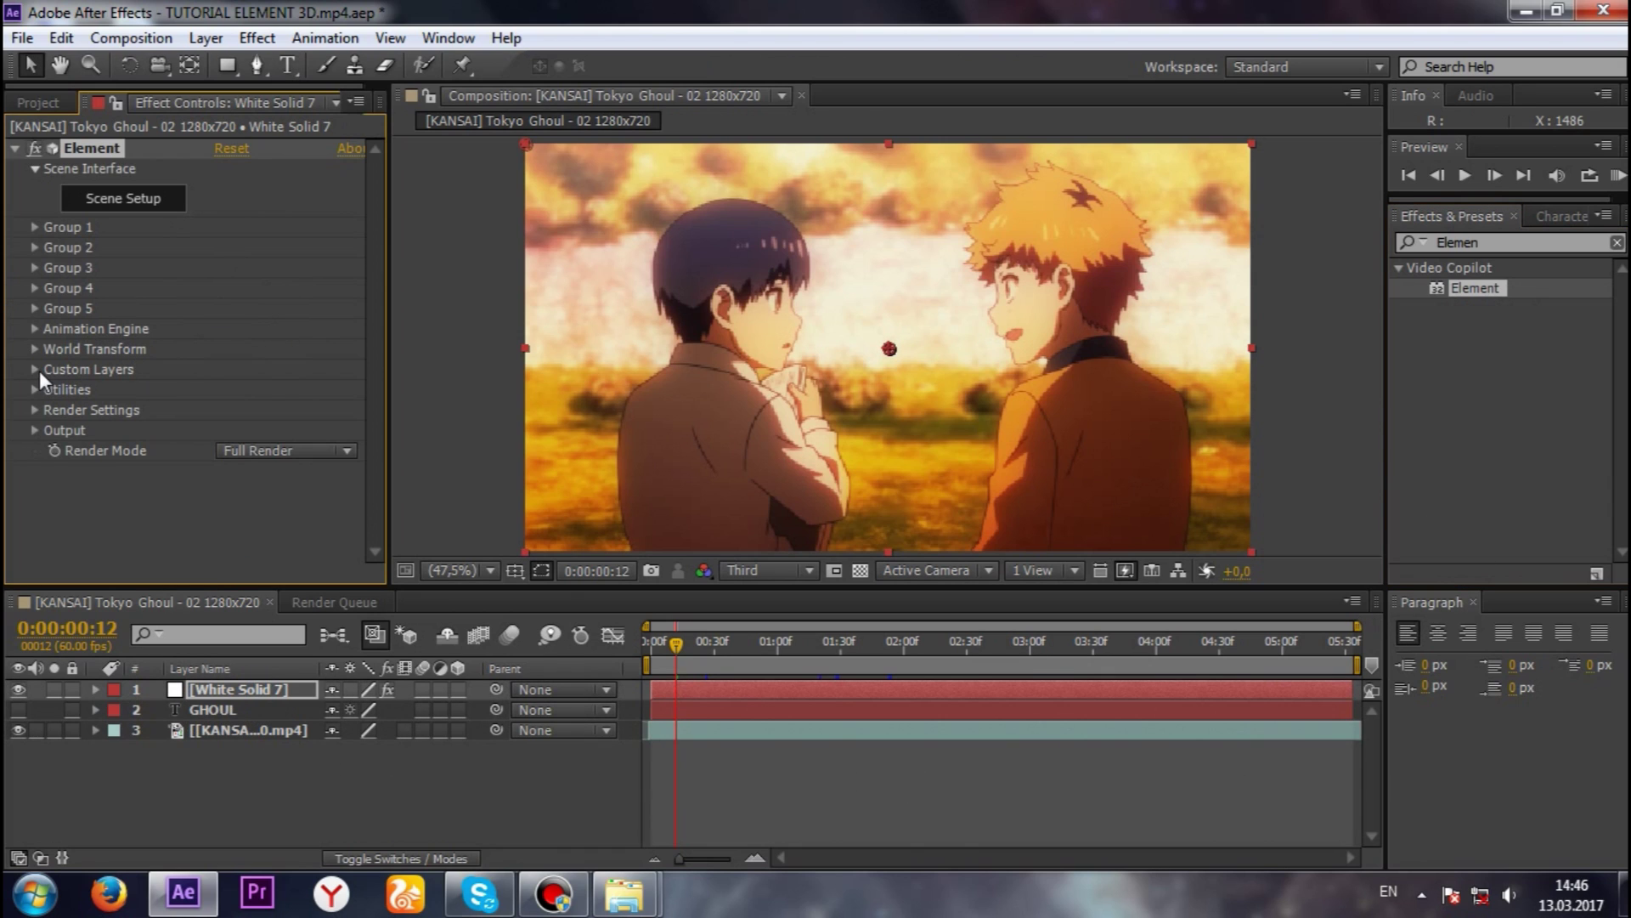
- Set Element's Custom Text Path Layer 1 to GHOUL and open Scene Setup
click(35, 370)
click(53, 389)
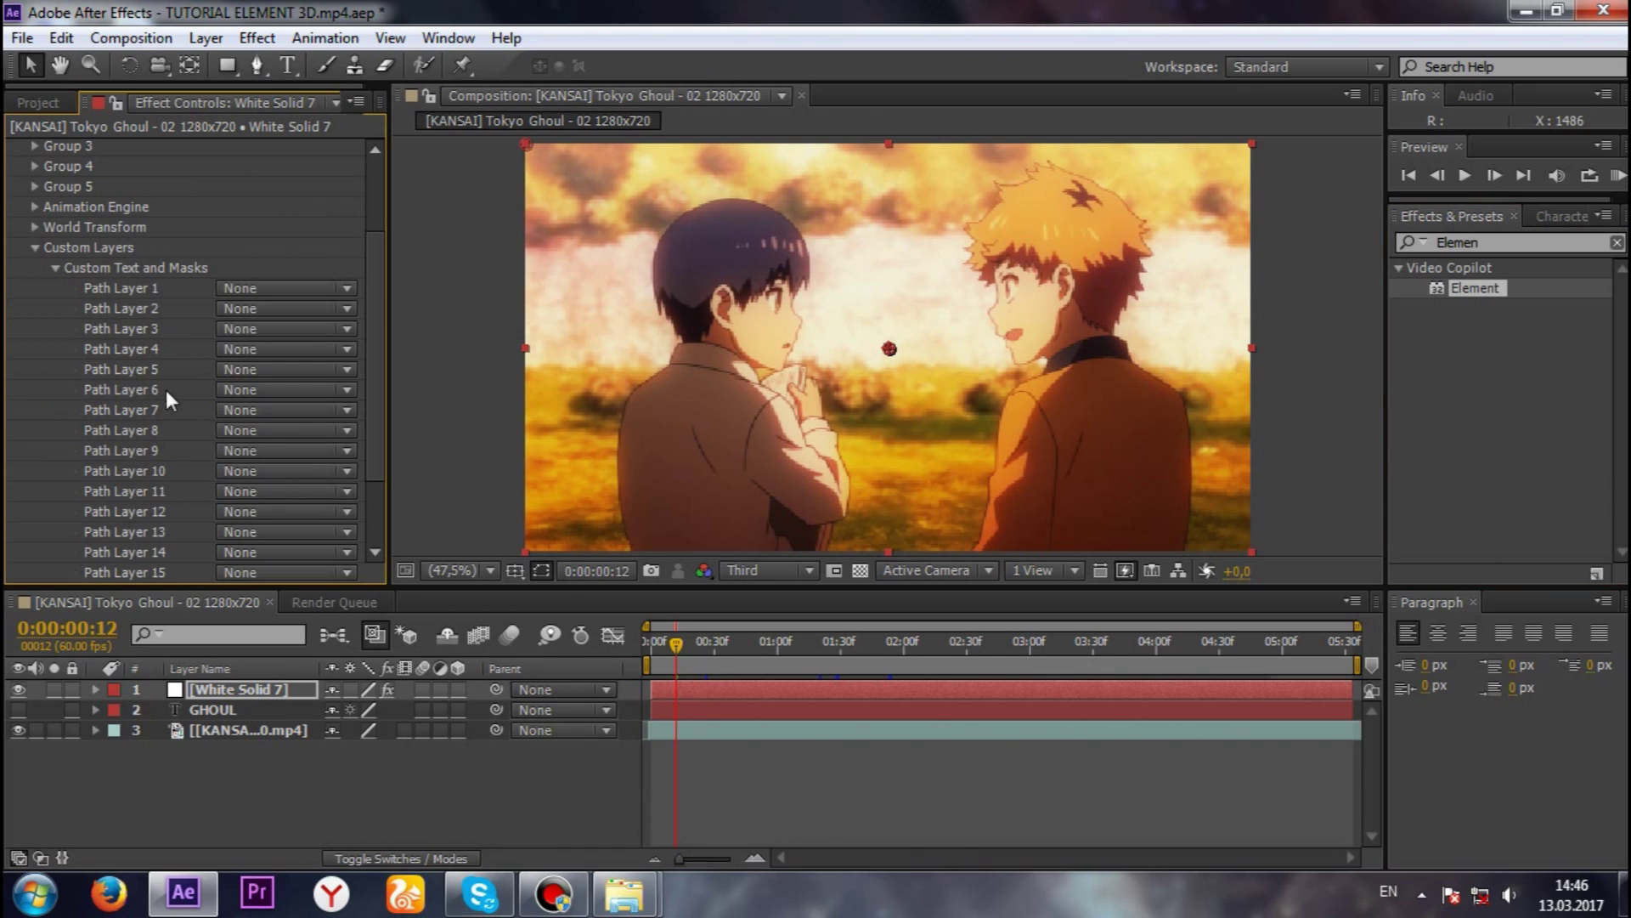
click(247, 288)
click(288, 375)
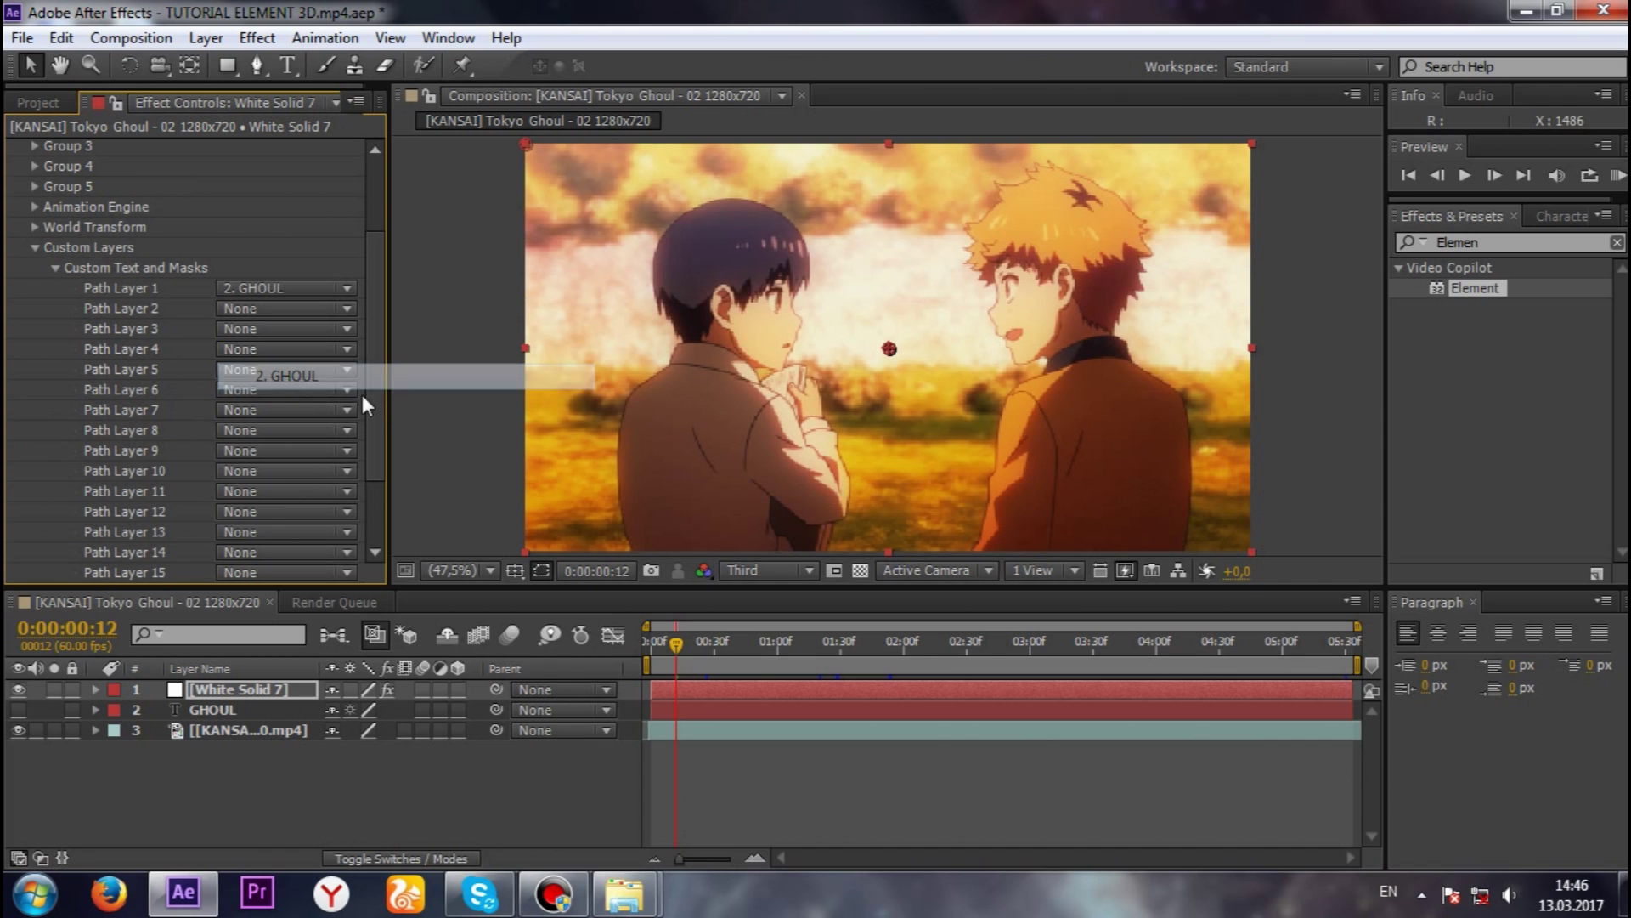
scroll(373, 391, up, 3)
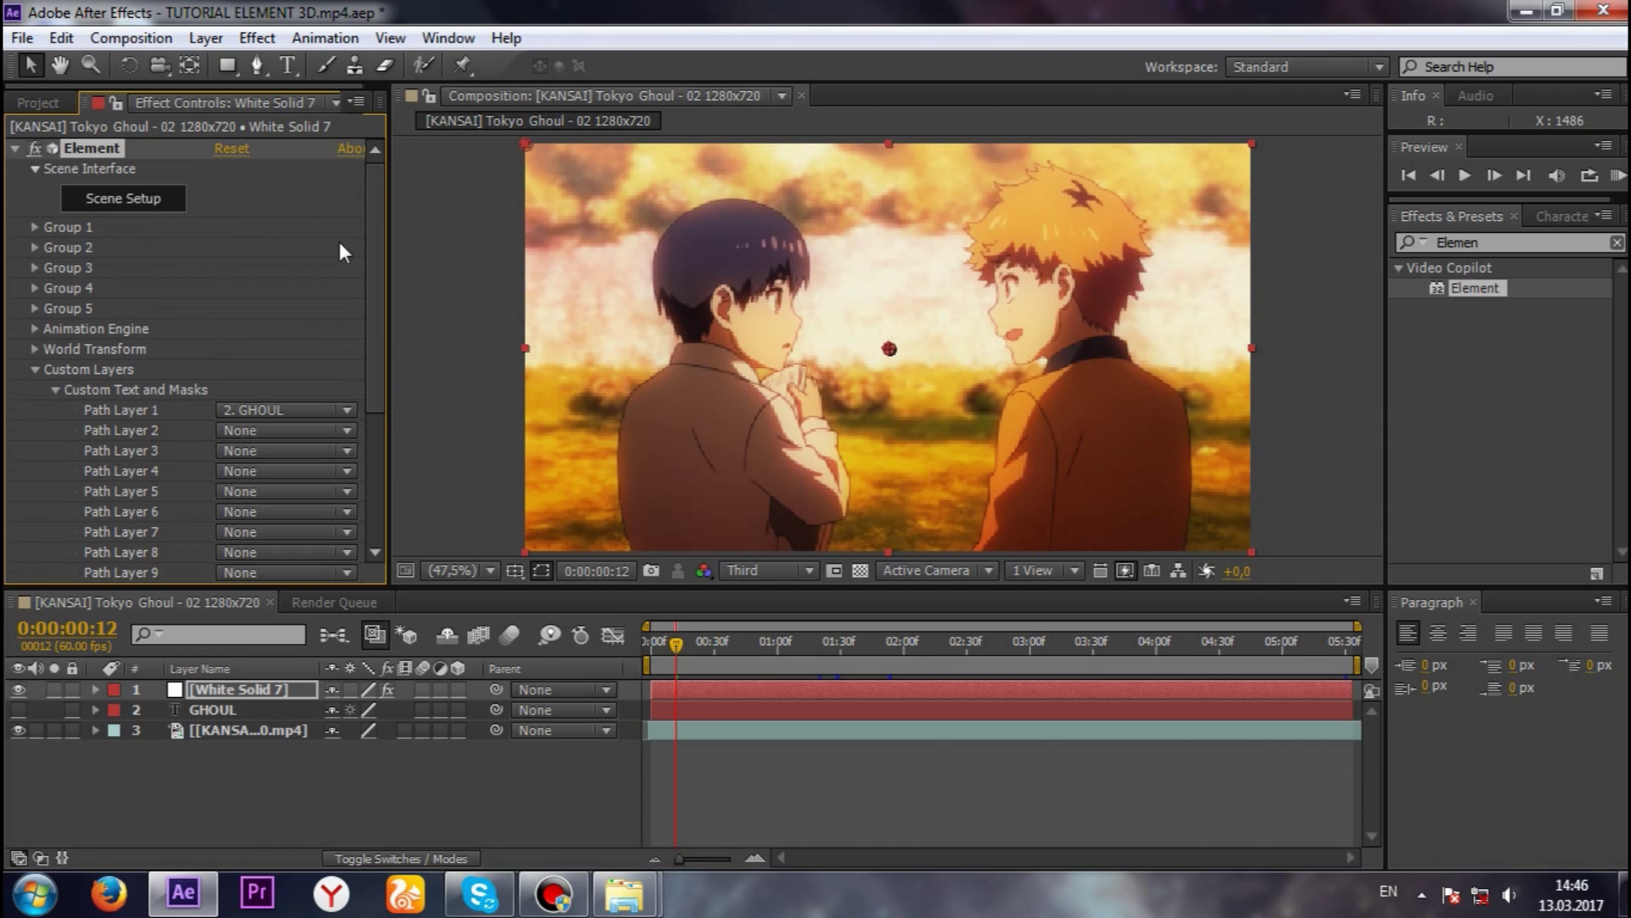
click(35, 371)
click(130, 199)
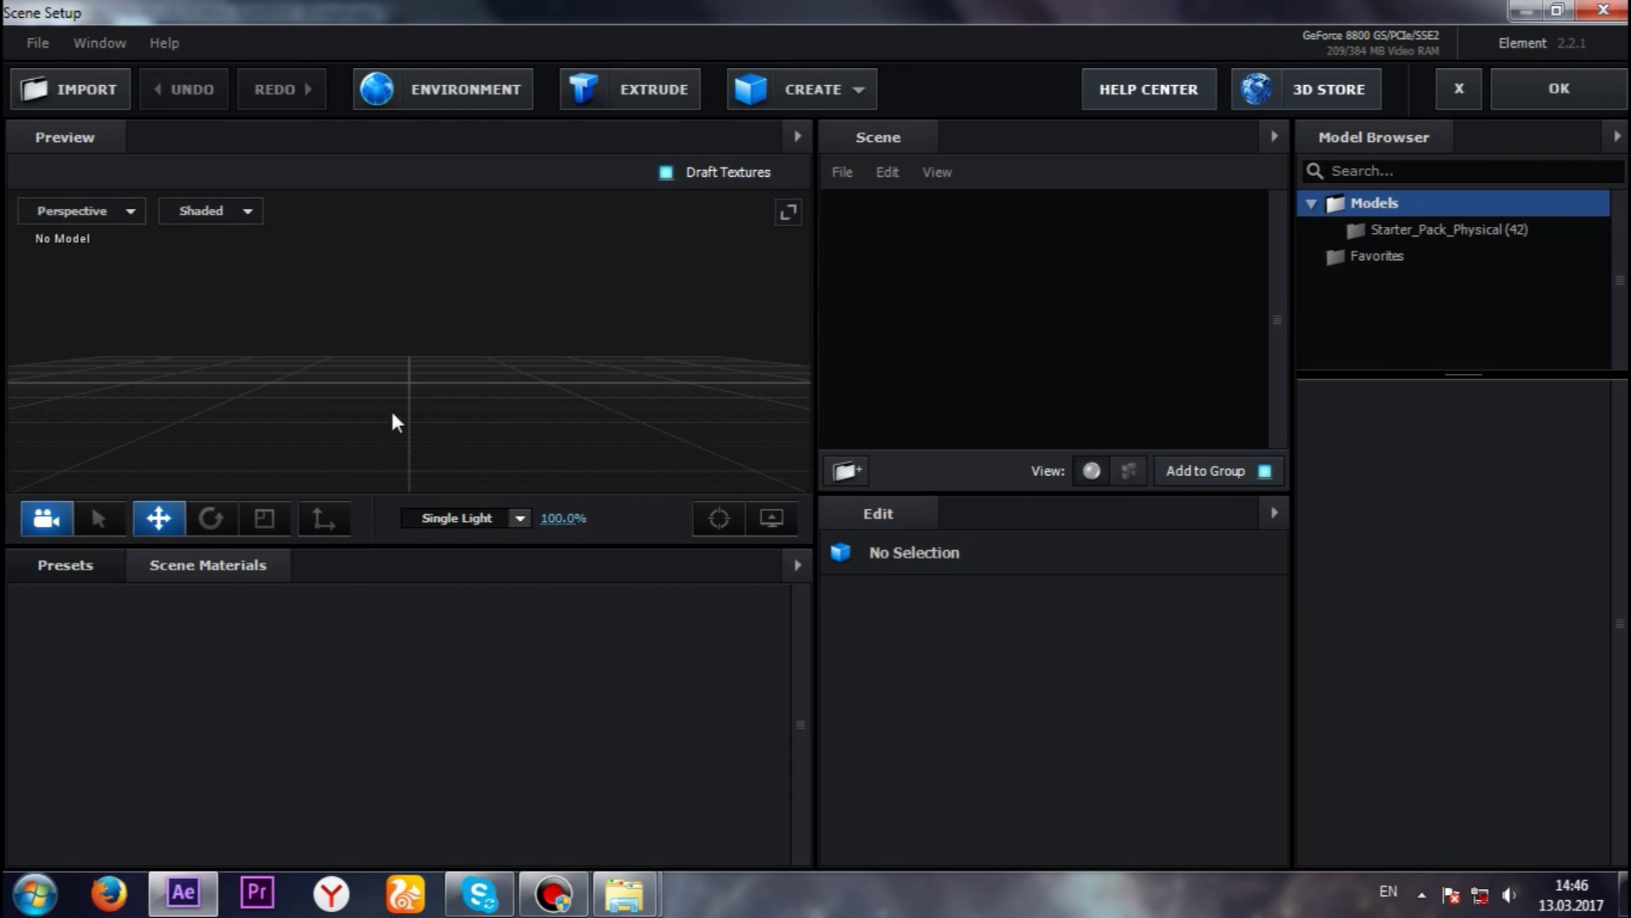
- Extrude the GHOUL text and apply the Physical Flat_Color material to the Extrusion Model
click(648, 85)
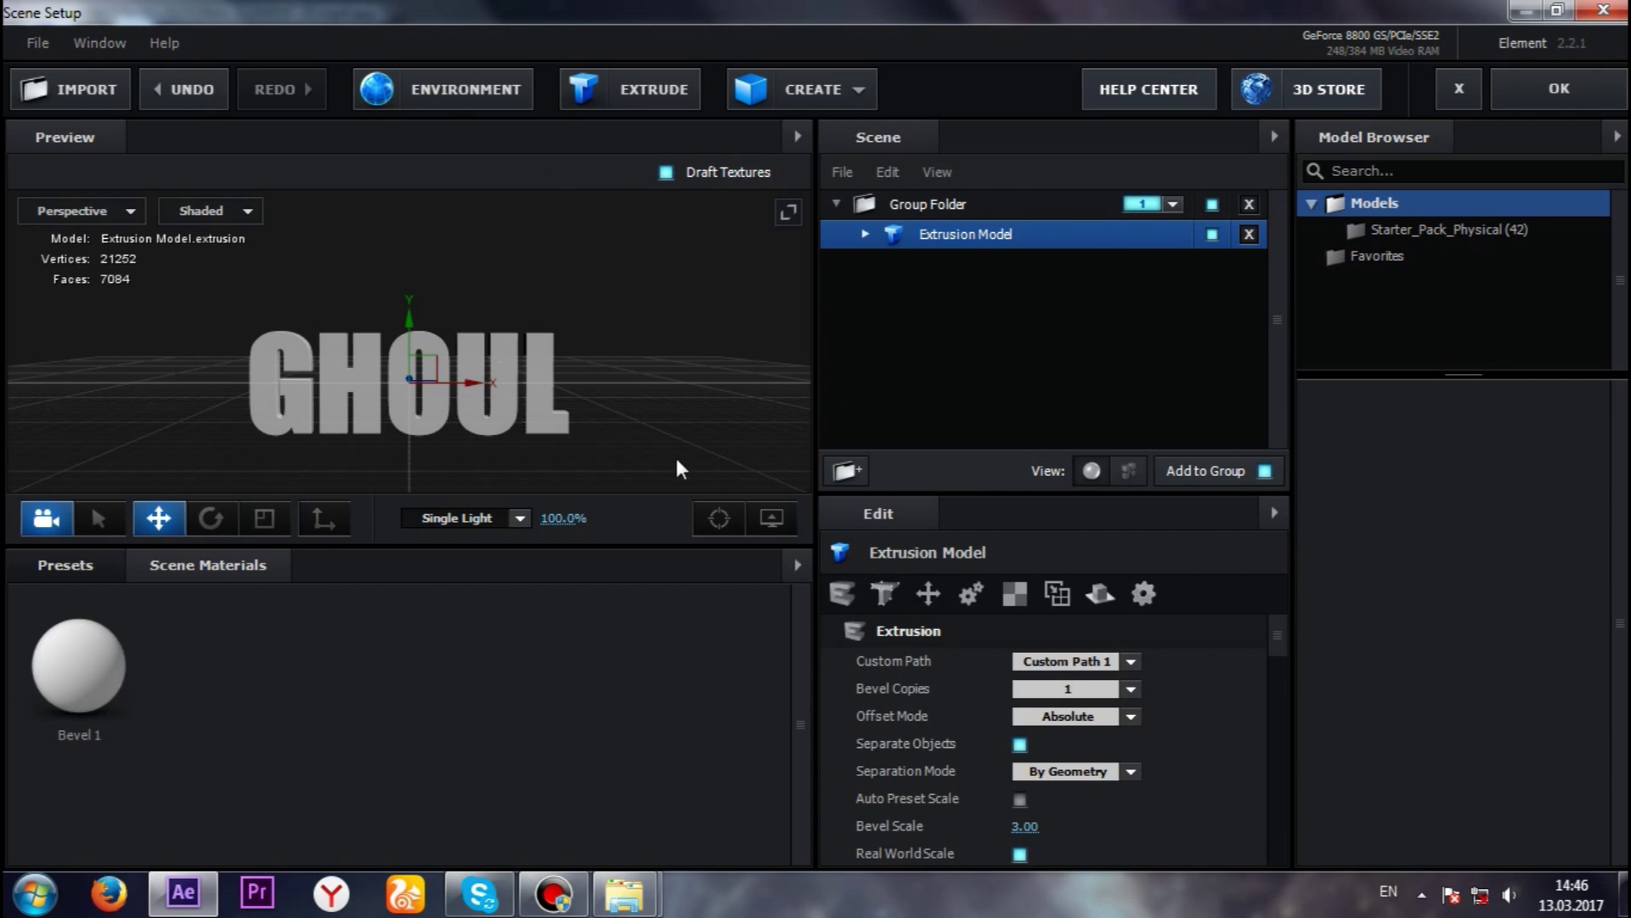
drag(556, 450, 537, 430)
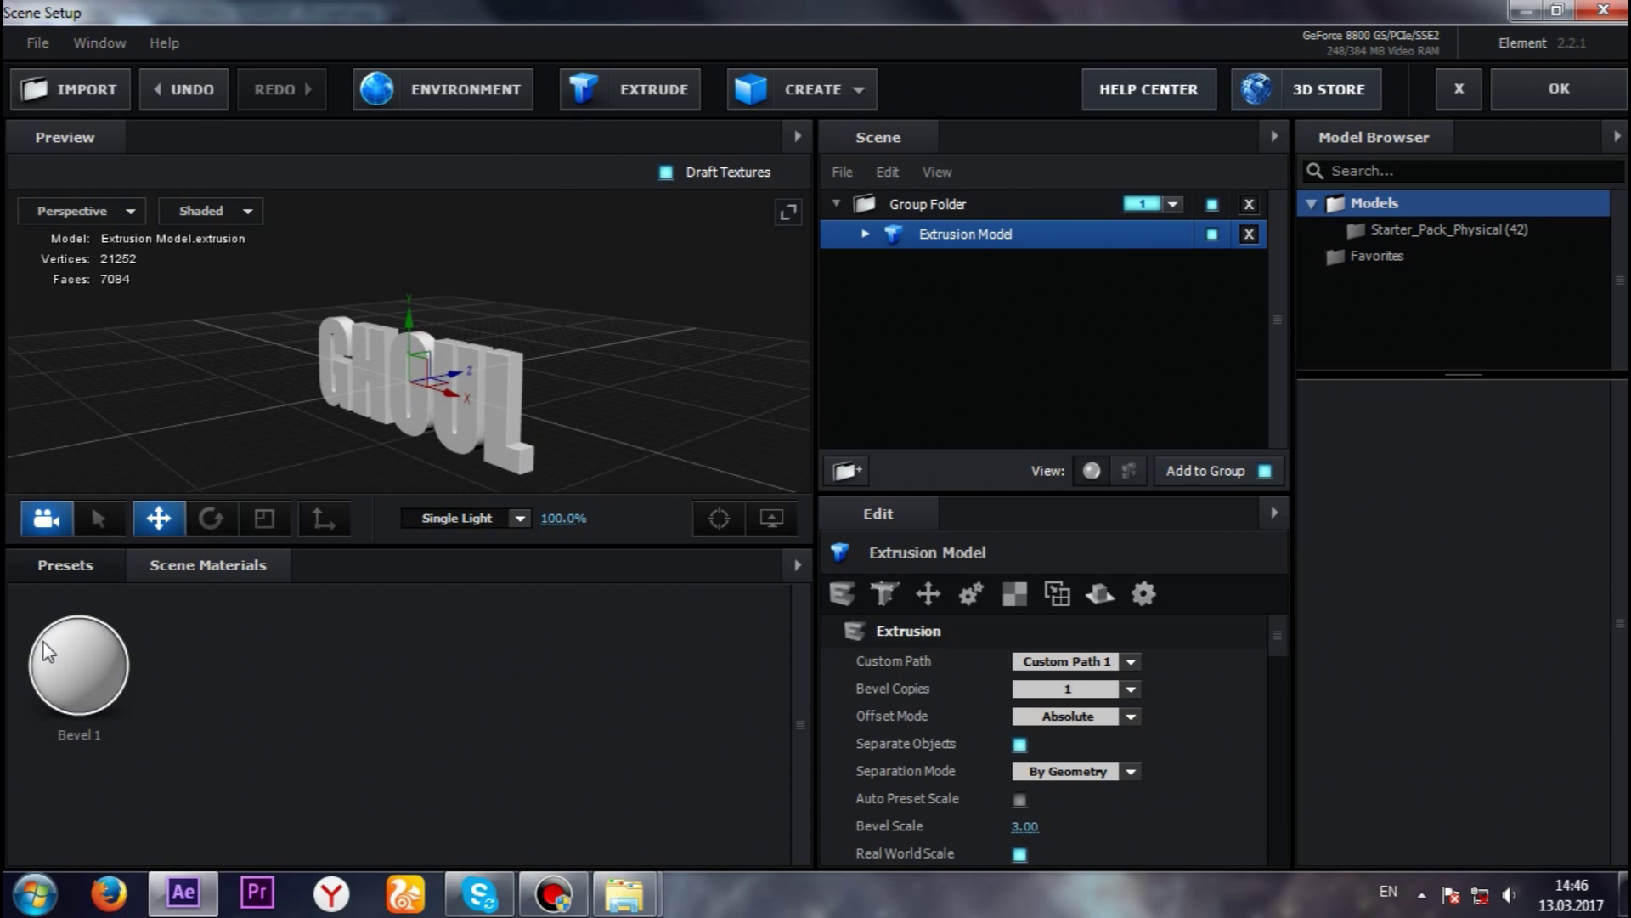
click(70, 557)
click(140, 678)
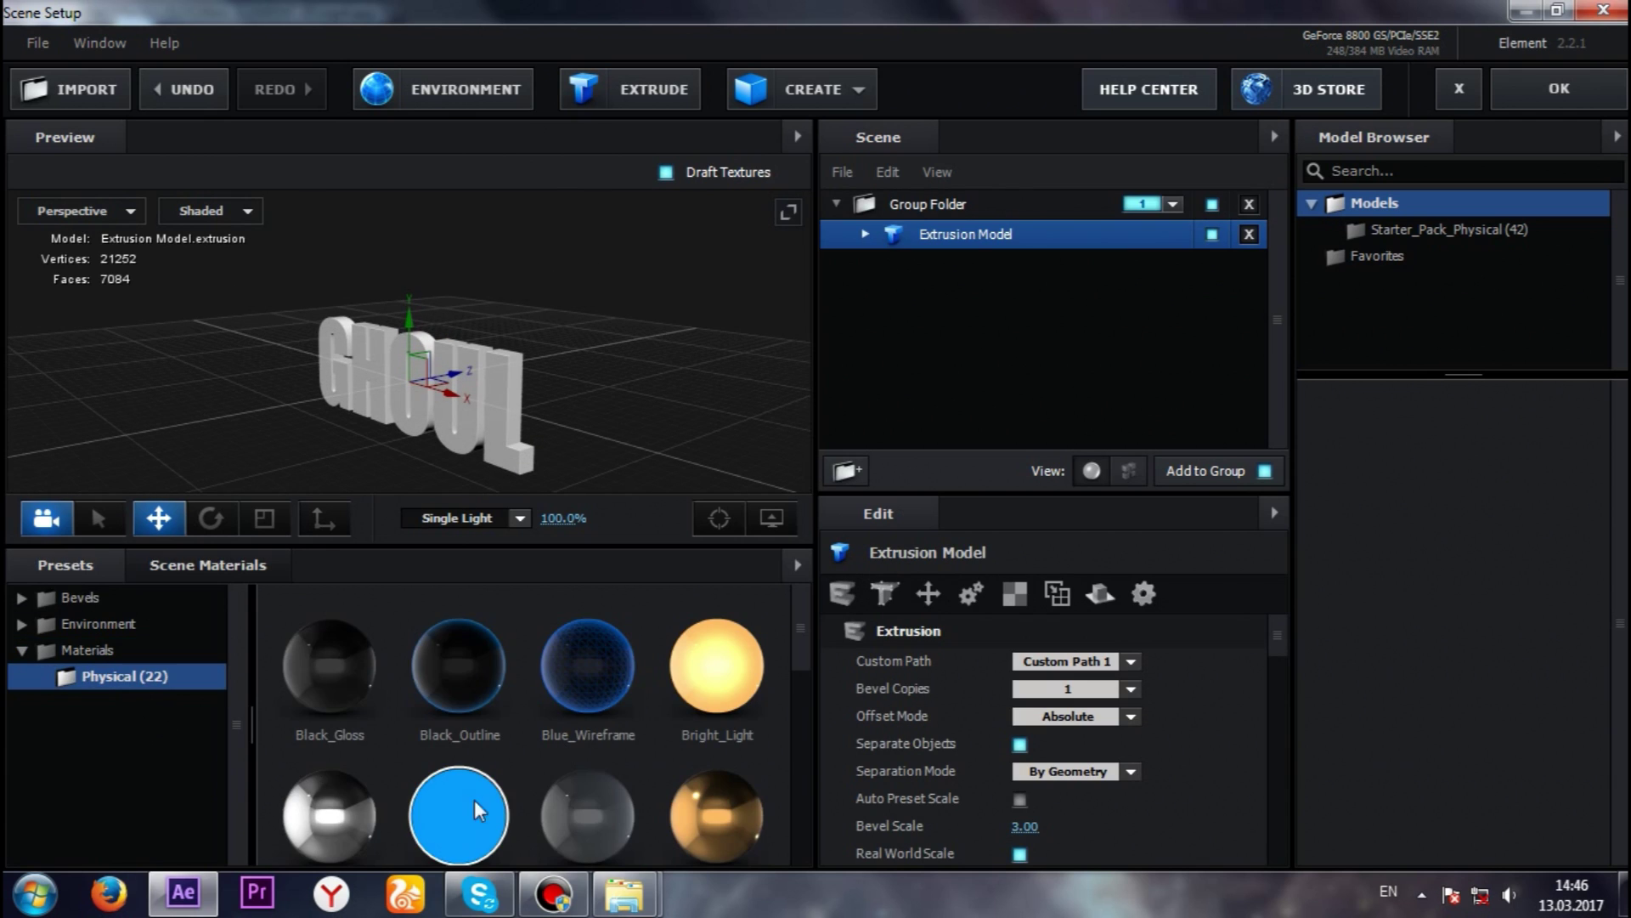
mouse_move(803, 661)
mouse_down()
mouse_move(783, 773)
mouse_move(783, 718)
mouse_up()
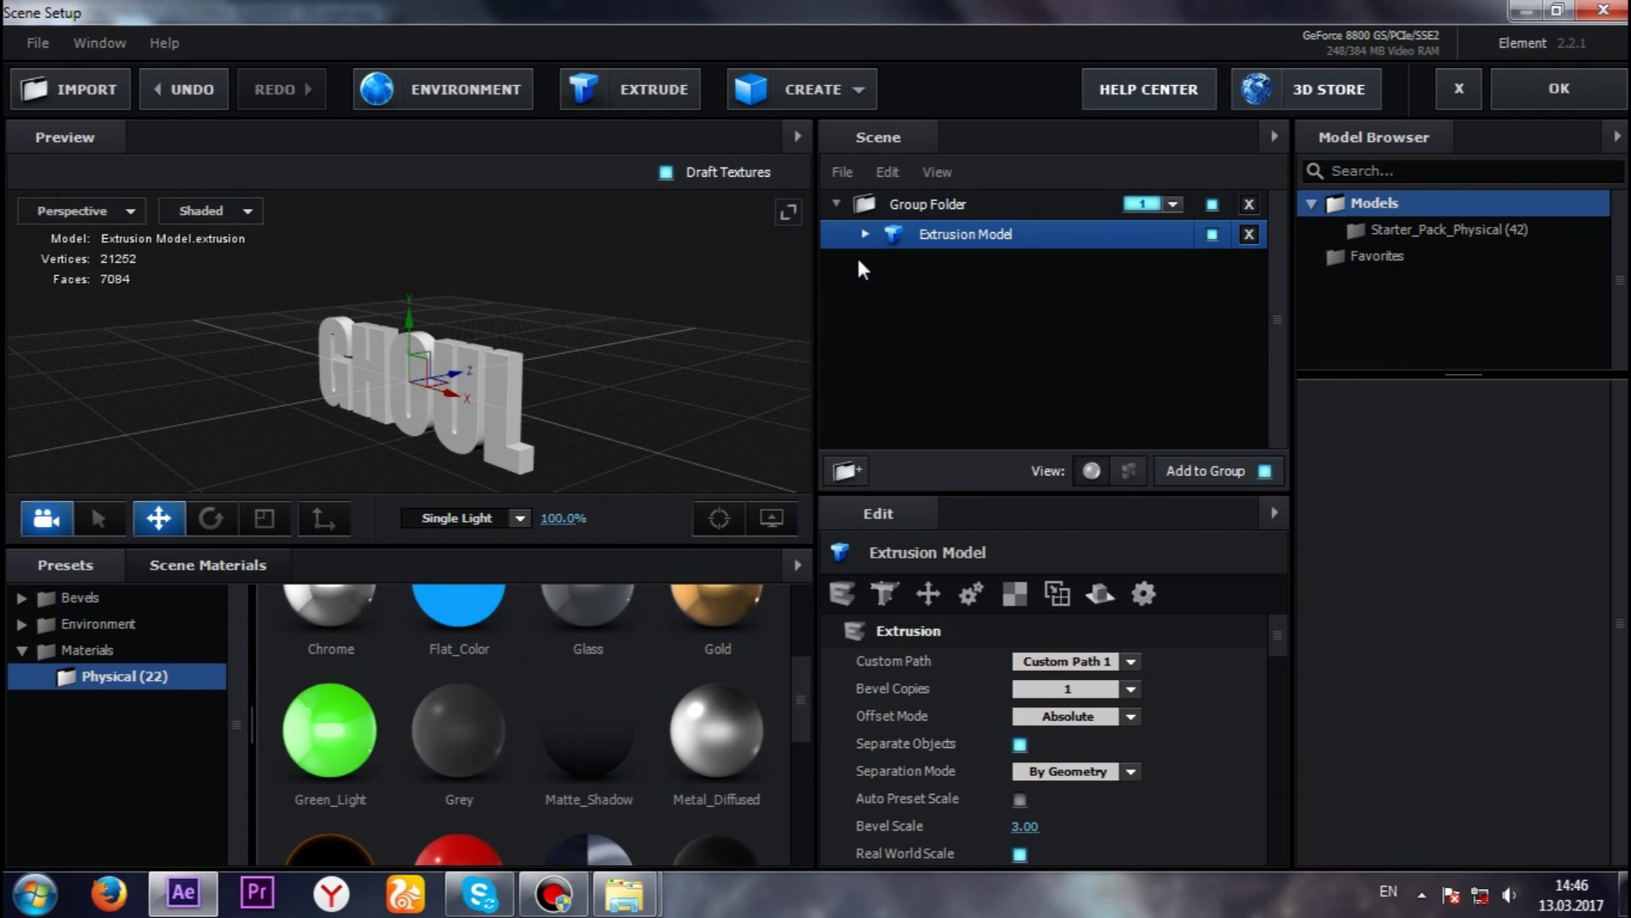
click(865, 234)
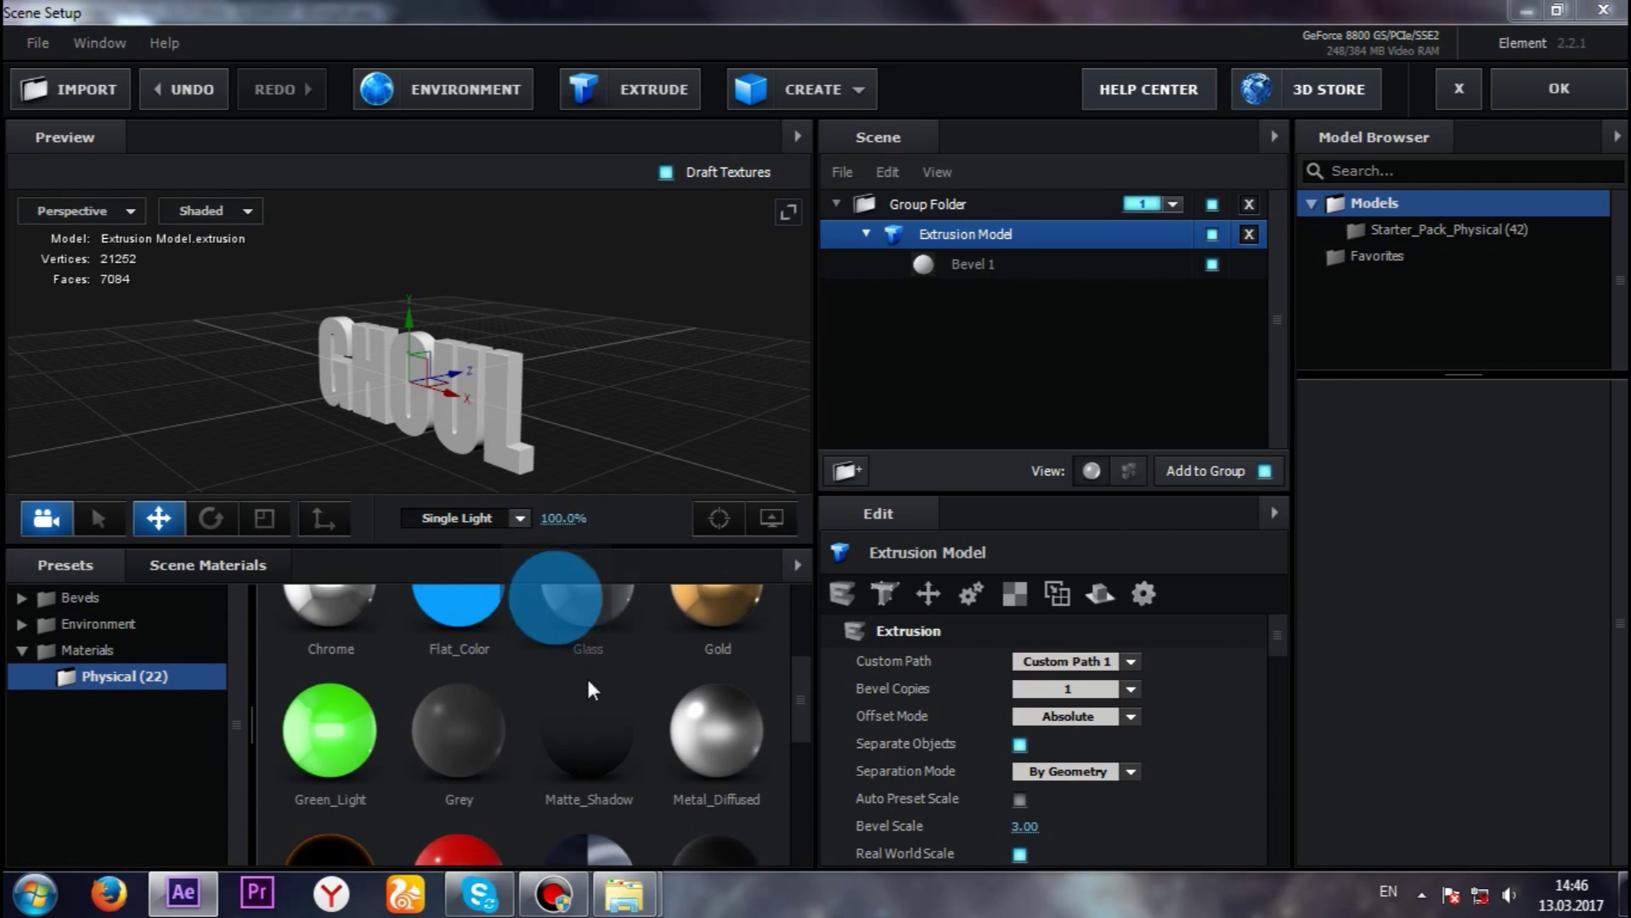
drag(557, 599, 947, 229)
mouse_move(662, 309)
mouse_down()
mouse_move(677, 339)
mouse_move(513, 399)
mouse_up()
- On Flat_Color, set Extrude to 1.63, Bevel Size to 0 and Bevel Depth to 0.52
click(953, 265)
drag(1031, 661, 1104, 656)
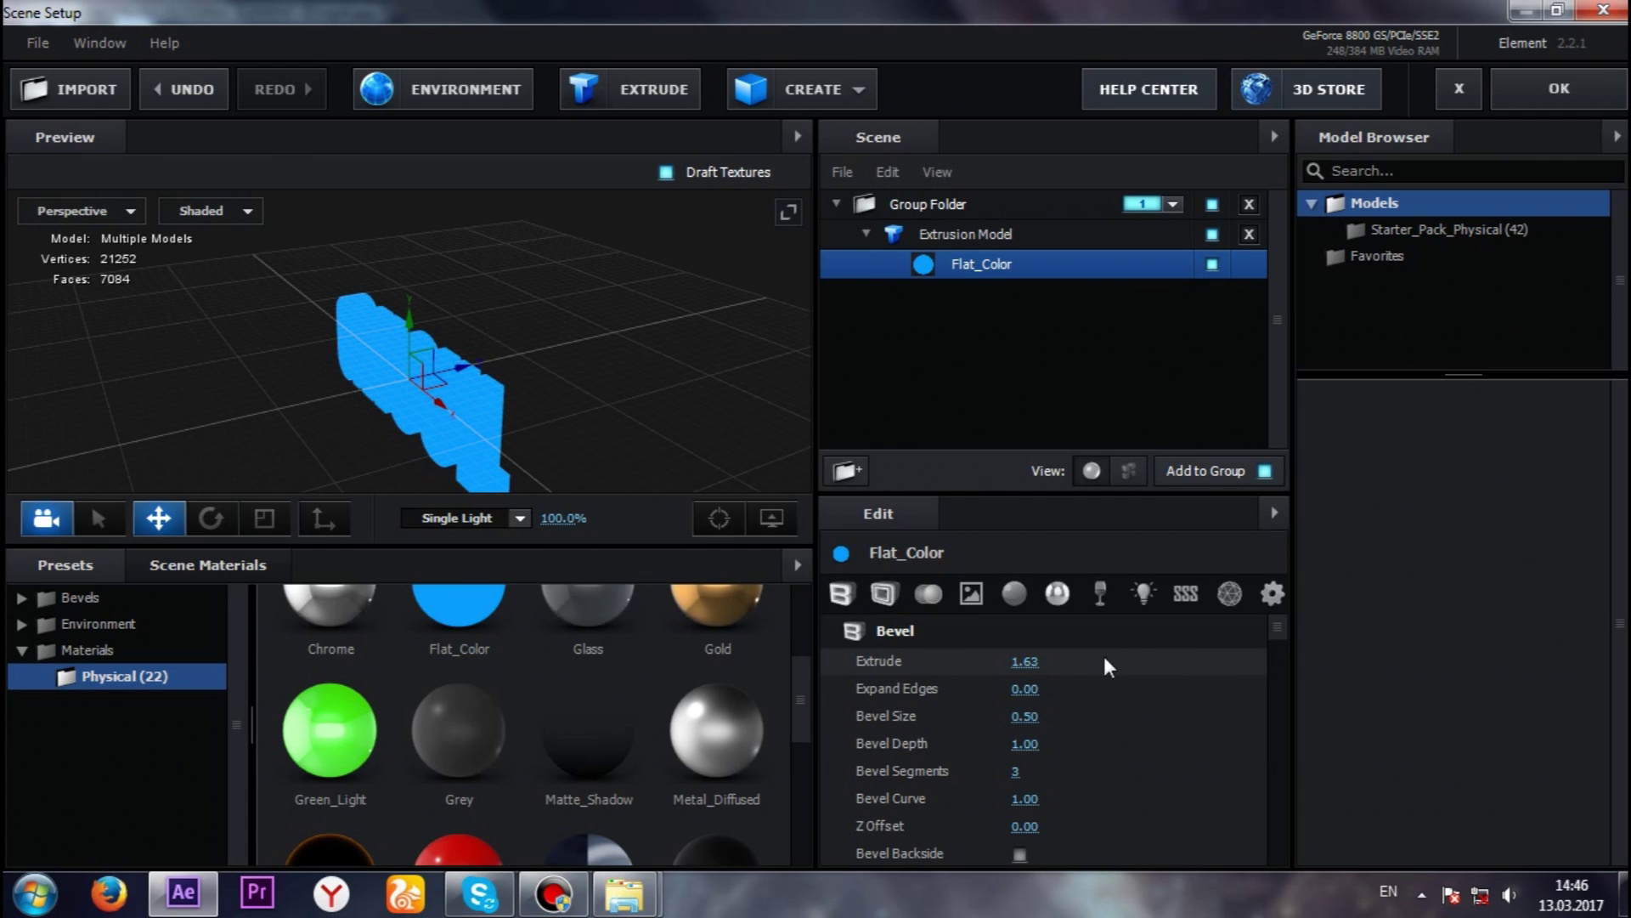
drag(1023, 715, 974, 718)
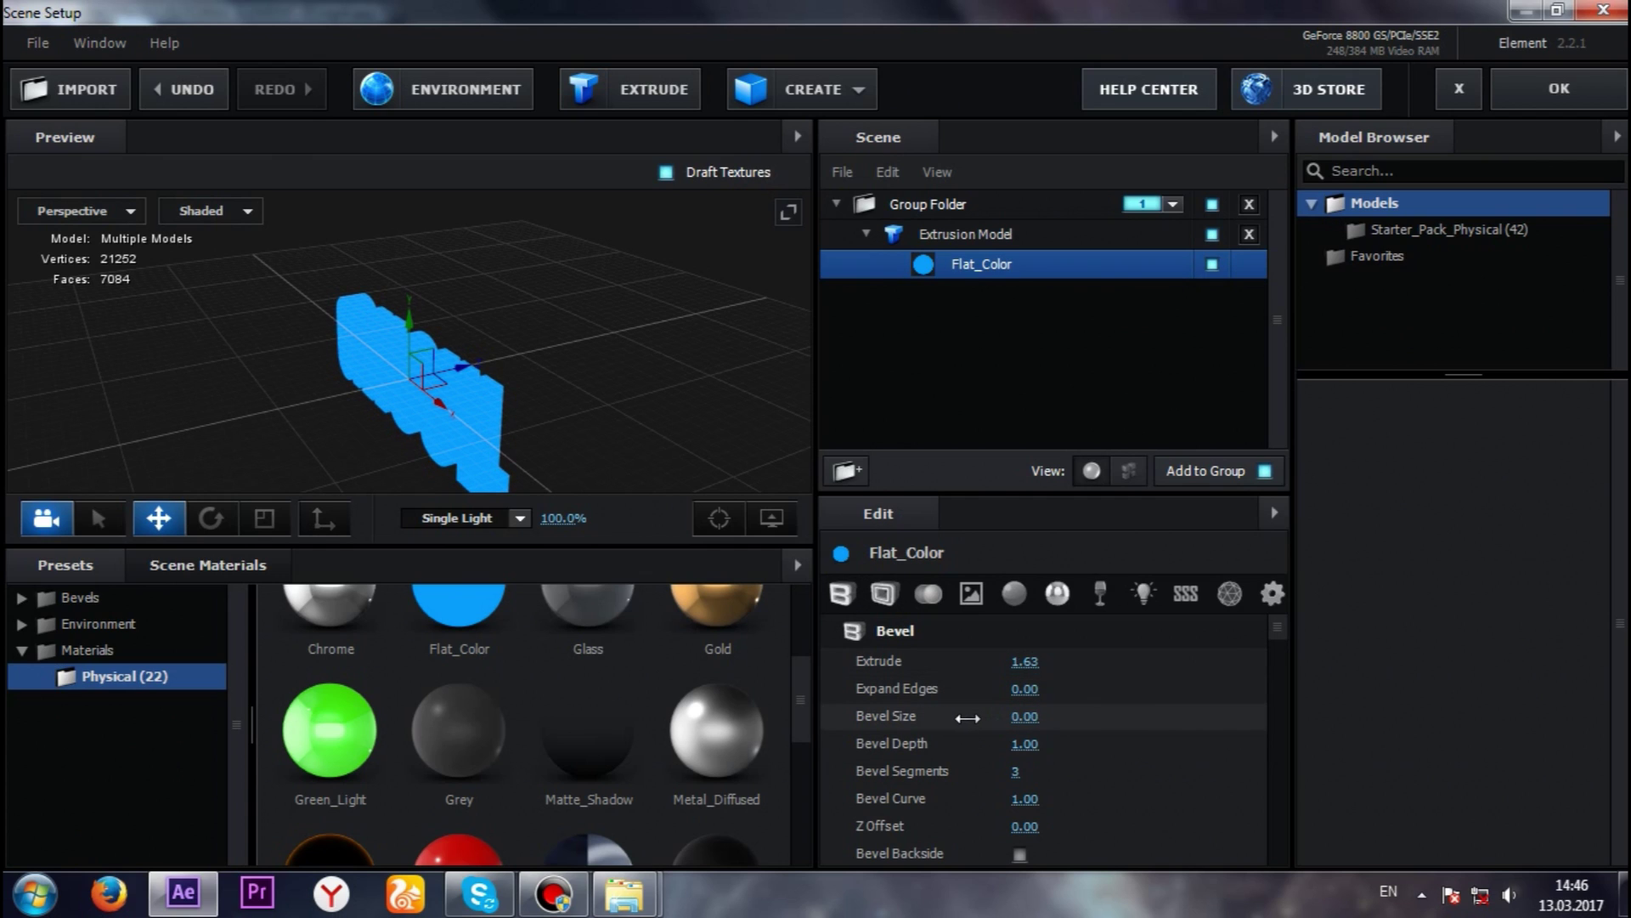
click(772, 517)
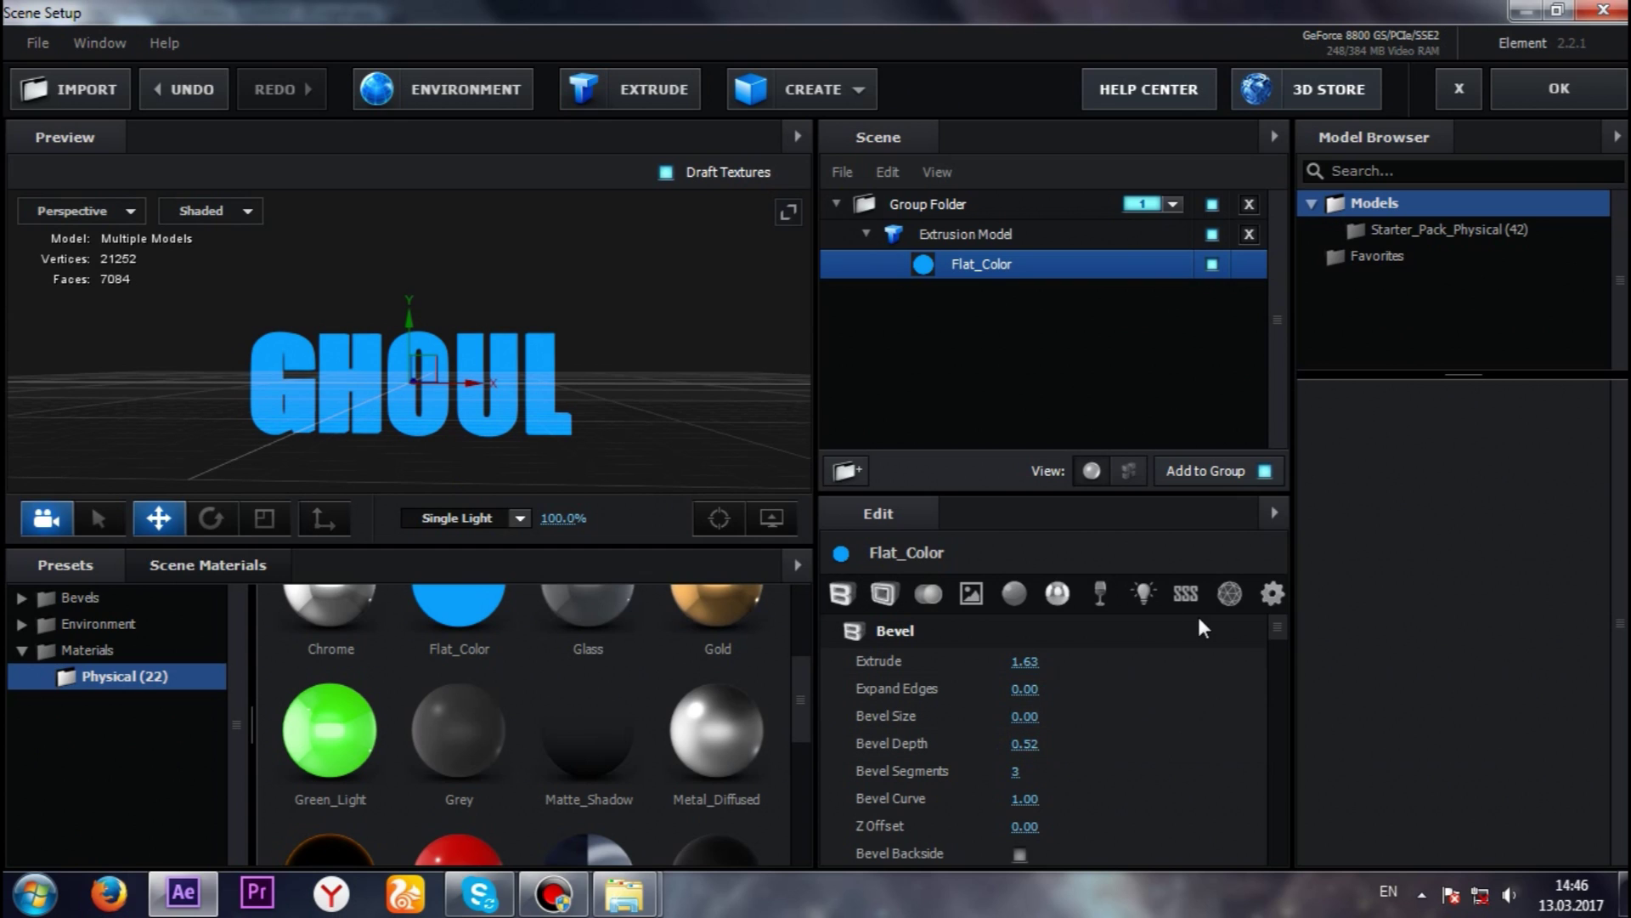
drag(742, 289, 768, 307)
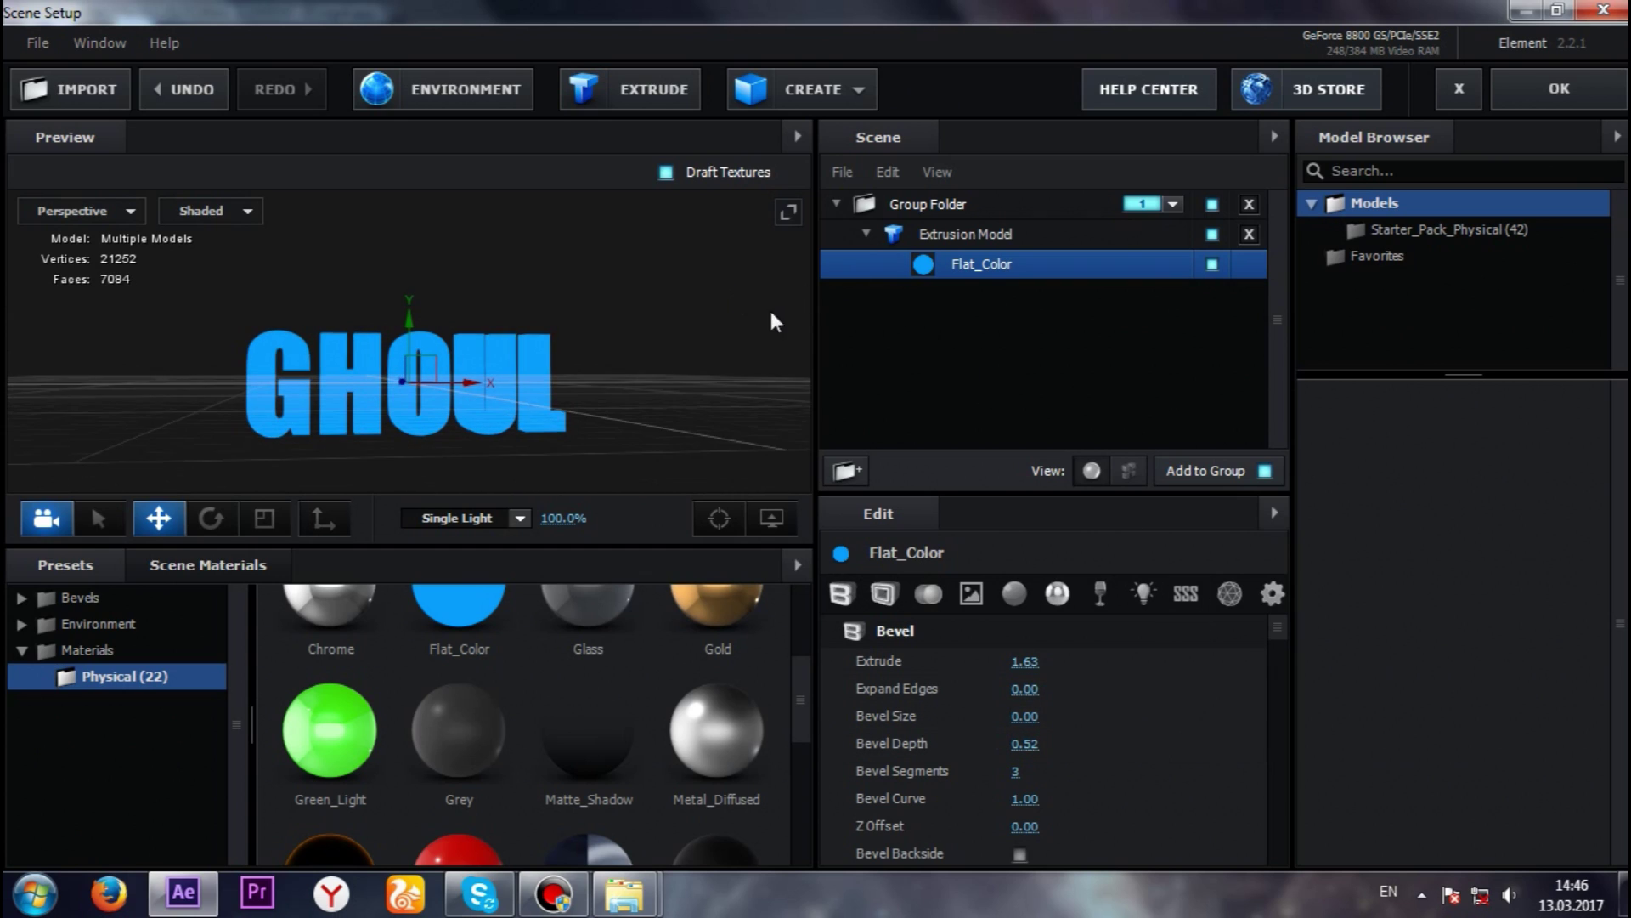
click(966, 590)
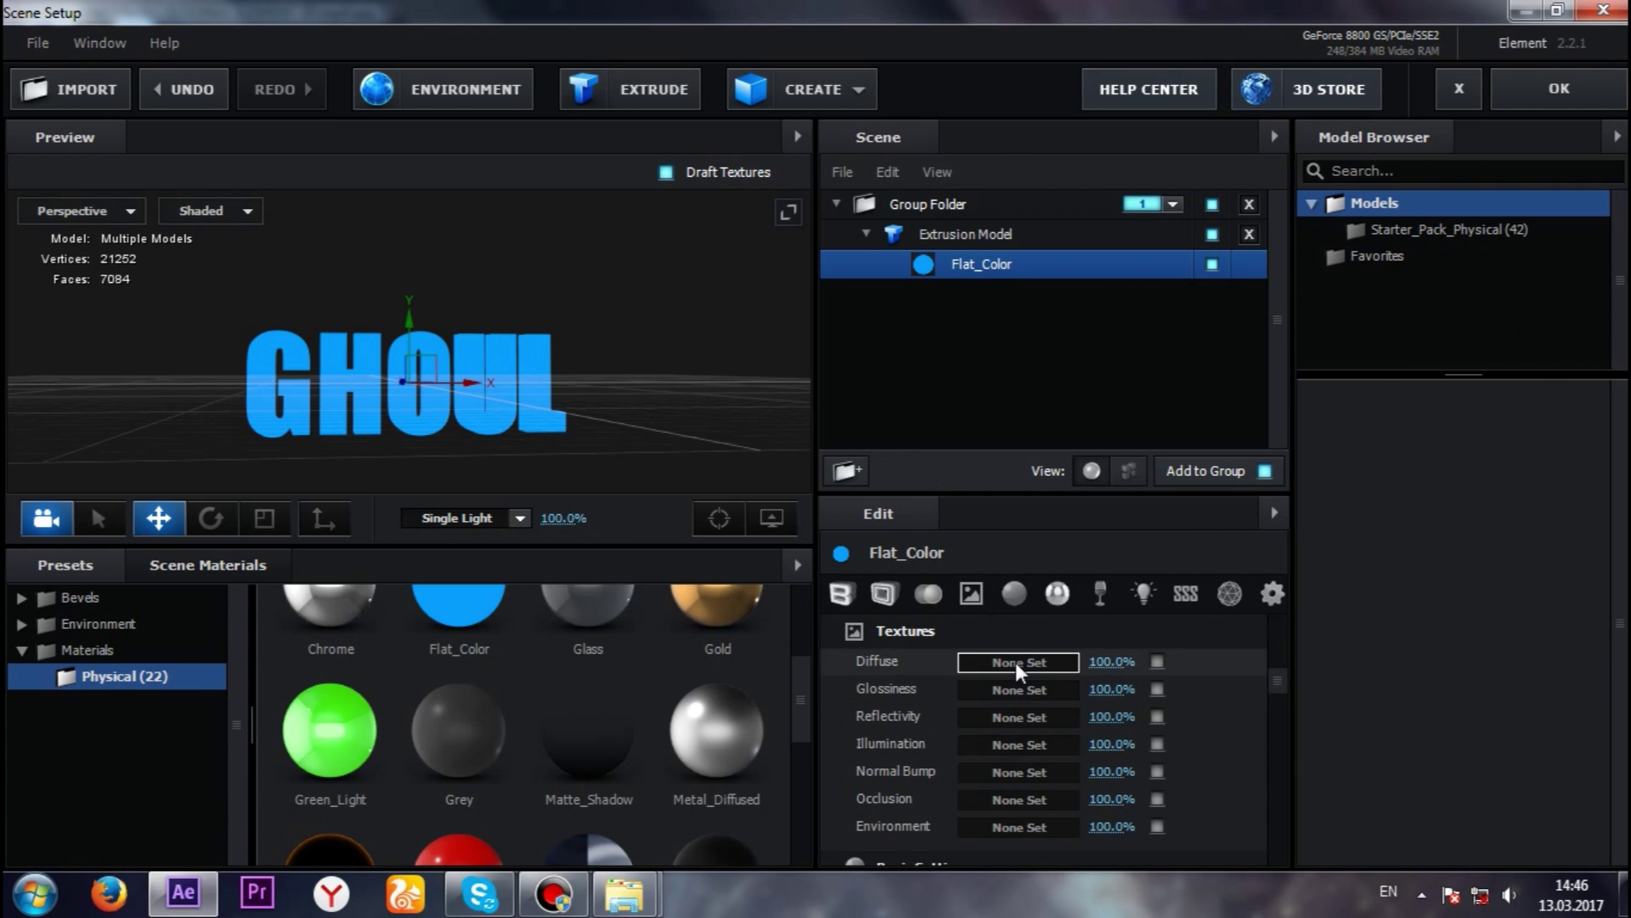
- Load the Desktop galaxy image 1438551581.jpg as the material's diffuse texture
click(1016, 661)
click(1103, 442)
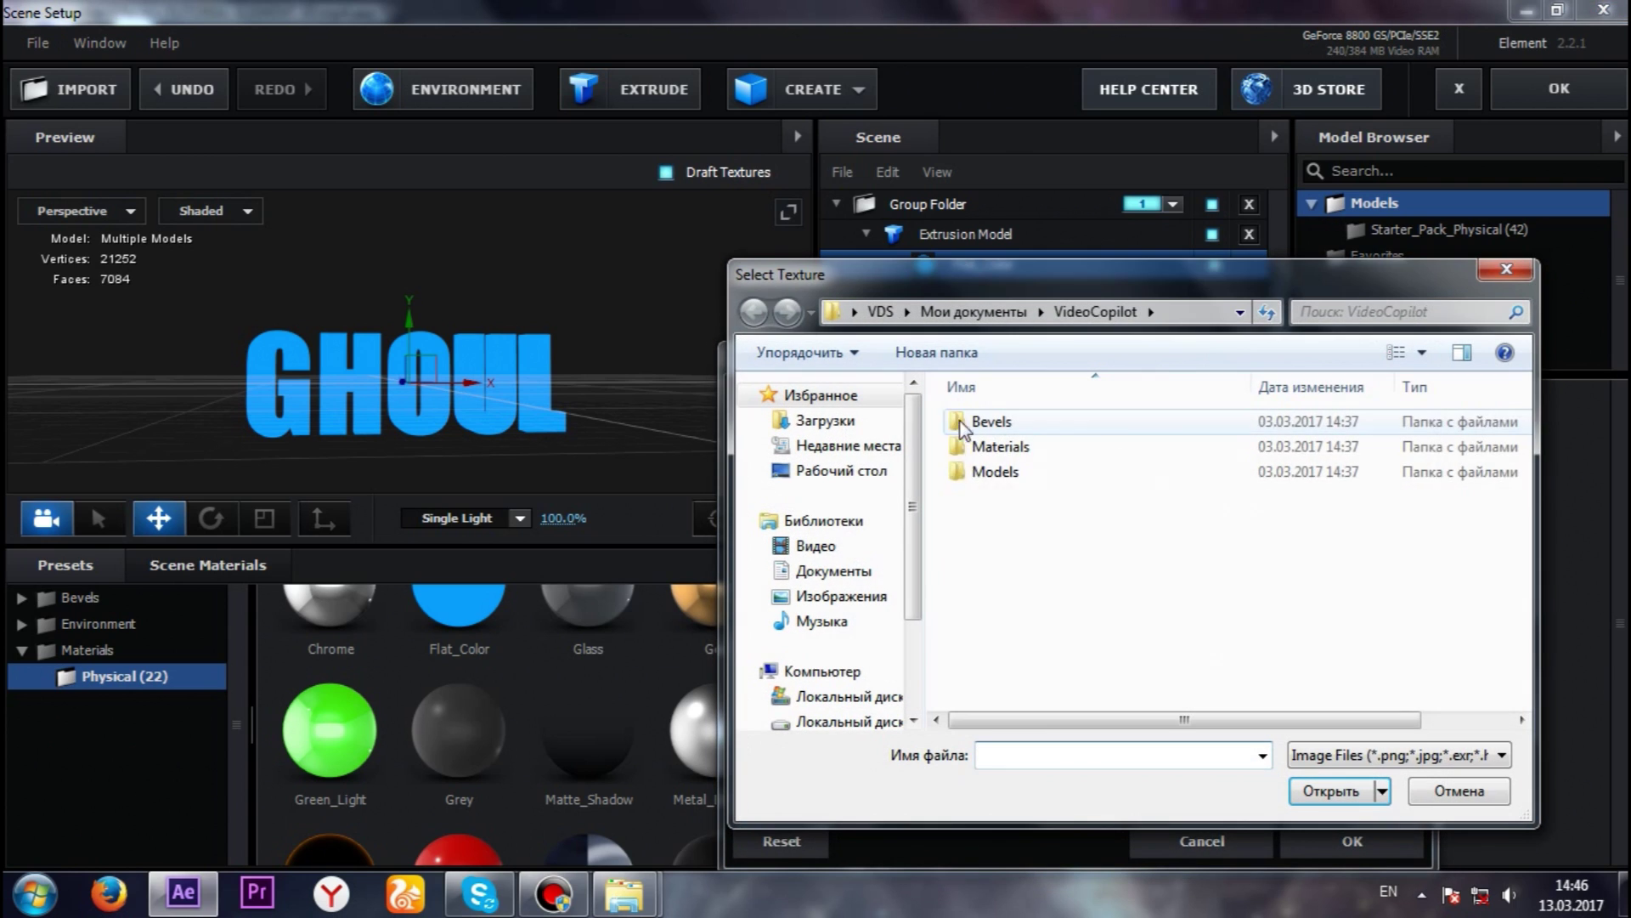
click(841, 470)
scroll(1083, 637, down, 3)
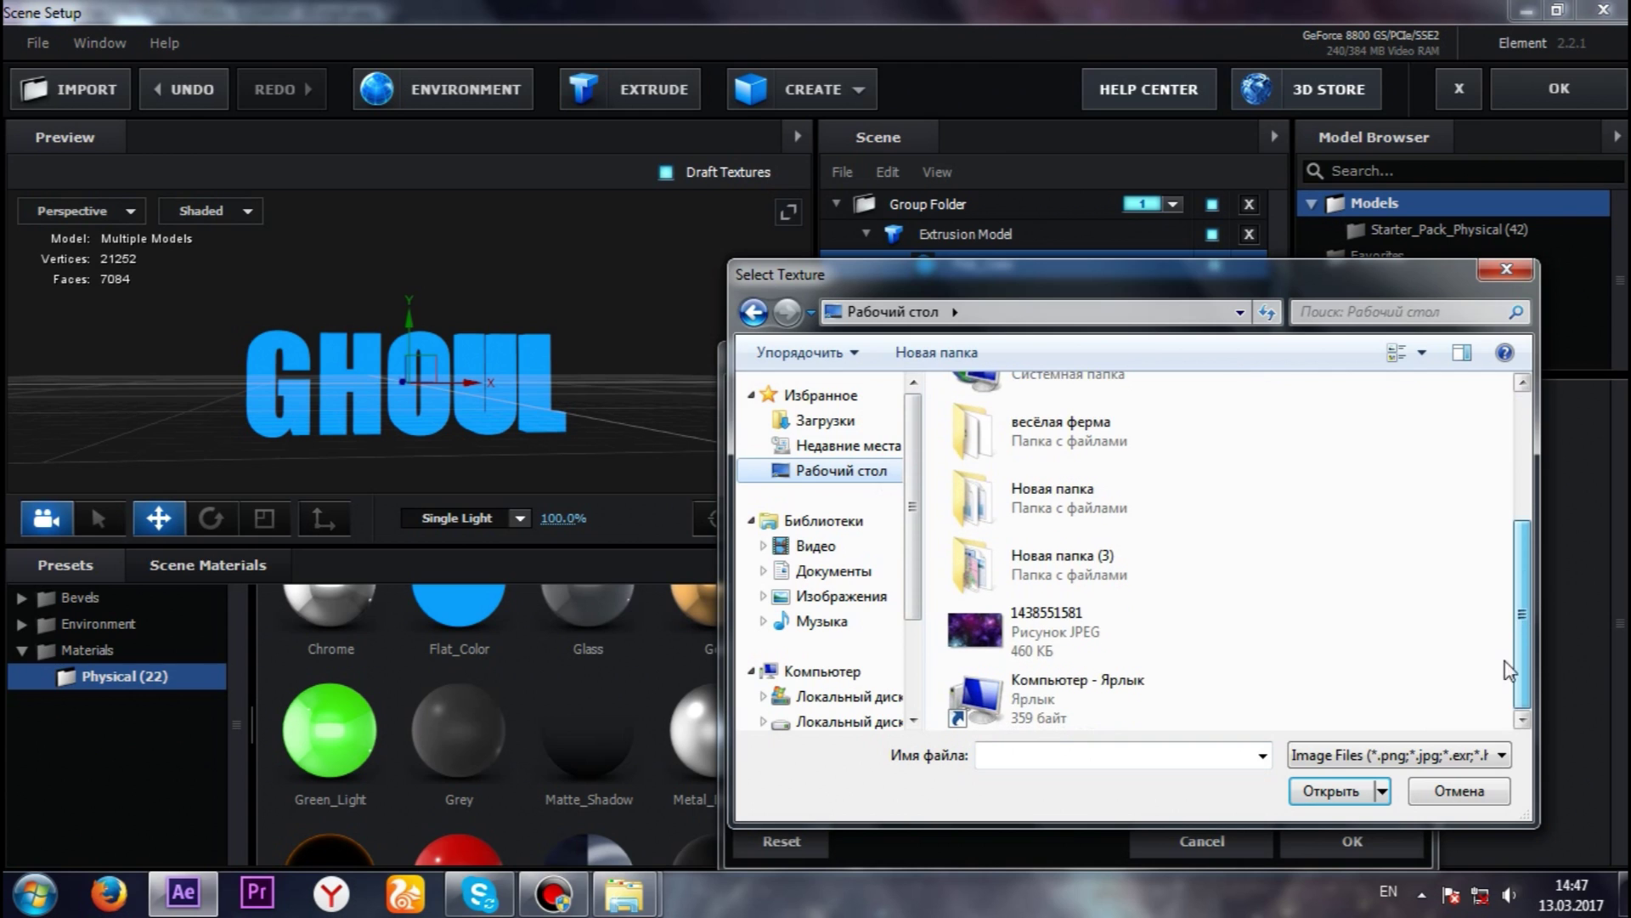
double_click(1083, 633)
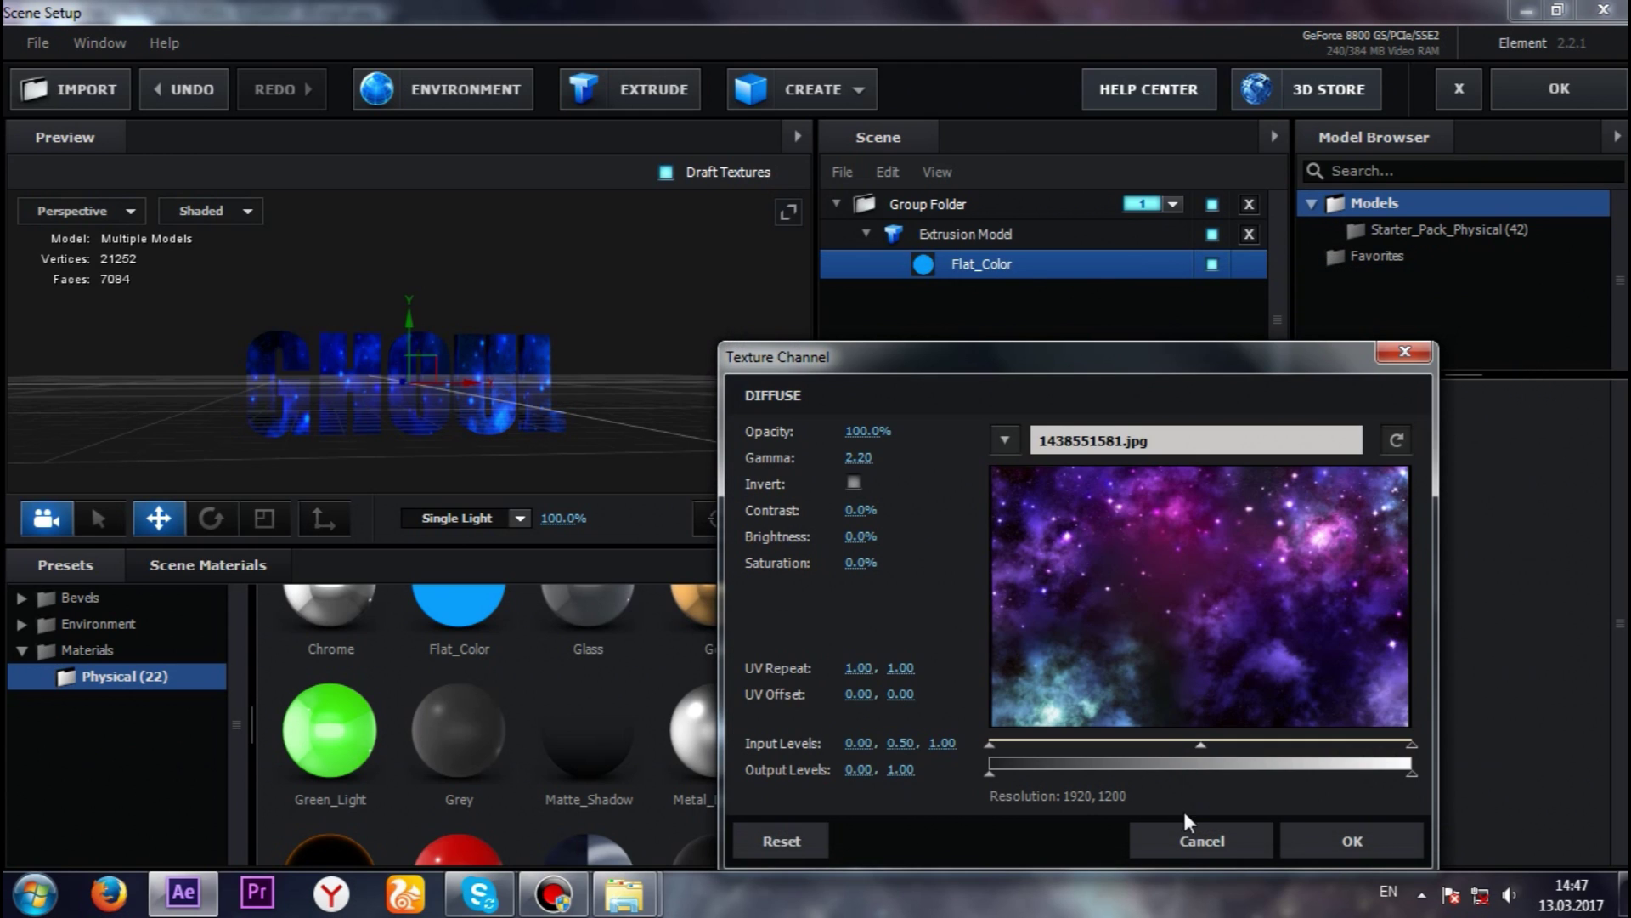
click(1300, 837)
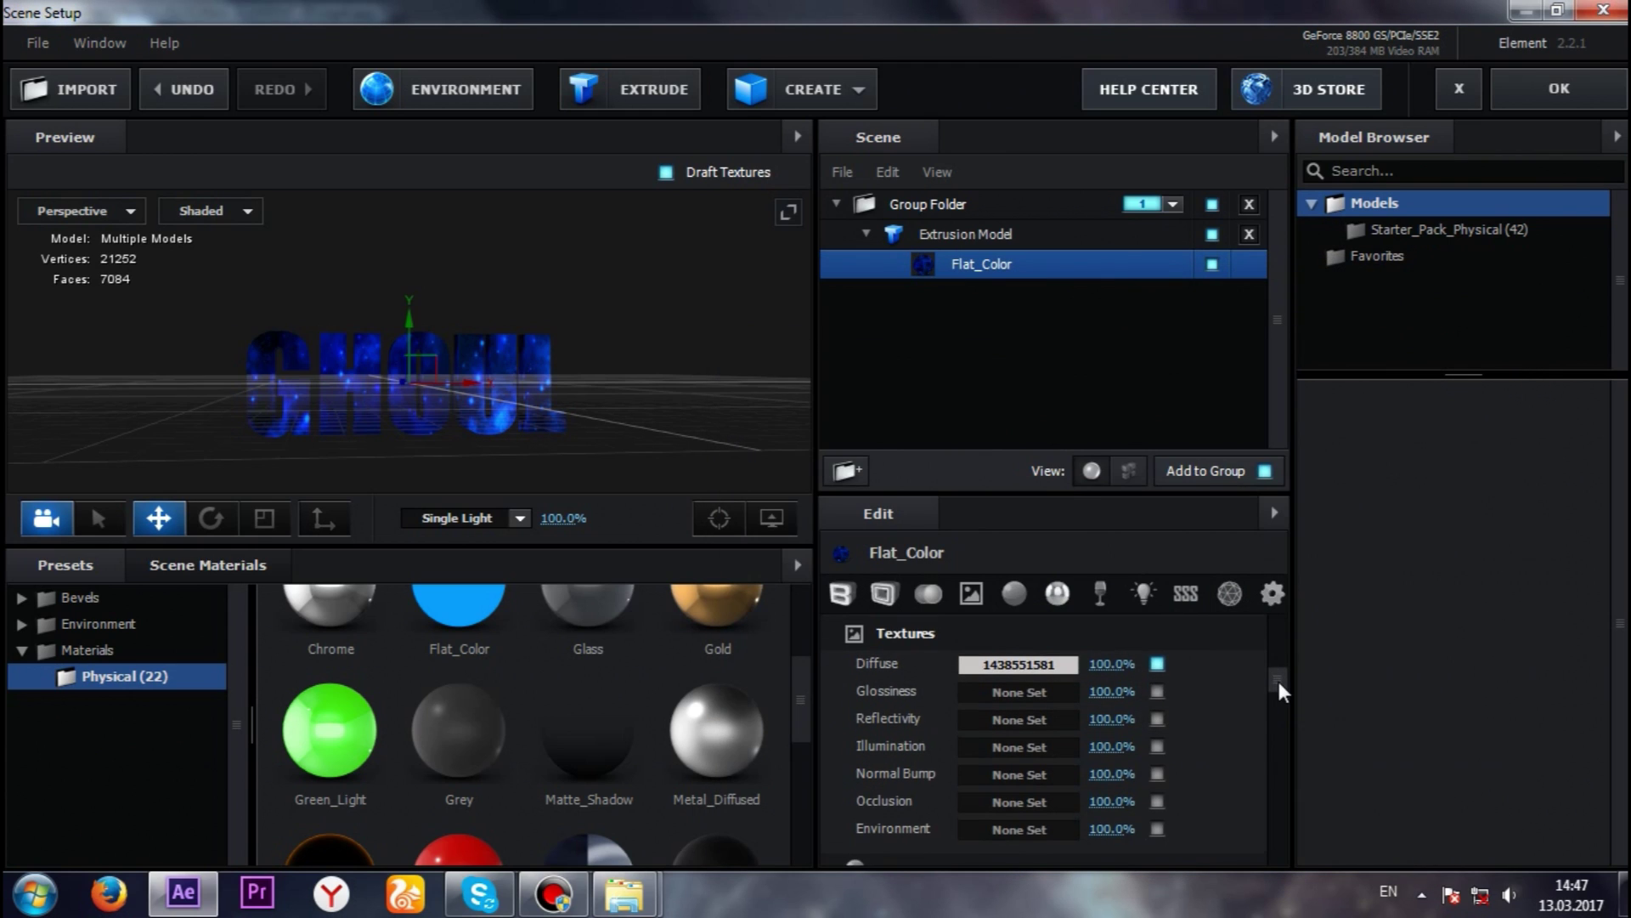
- Set the diffuse colour to white (FFFFFF) and close Scene Setup with OK
drag(1277, 680, 1277, 698)
click(1054, 729)
click(818, 556)
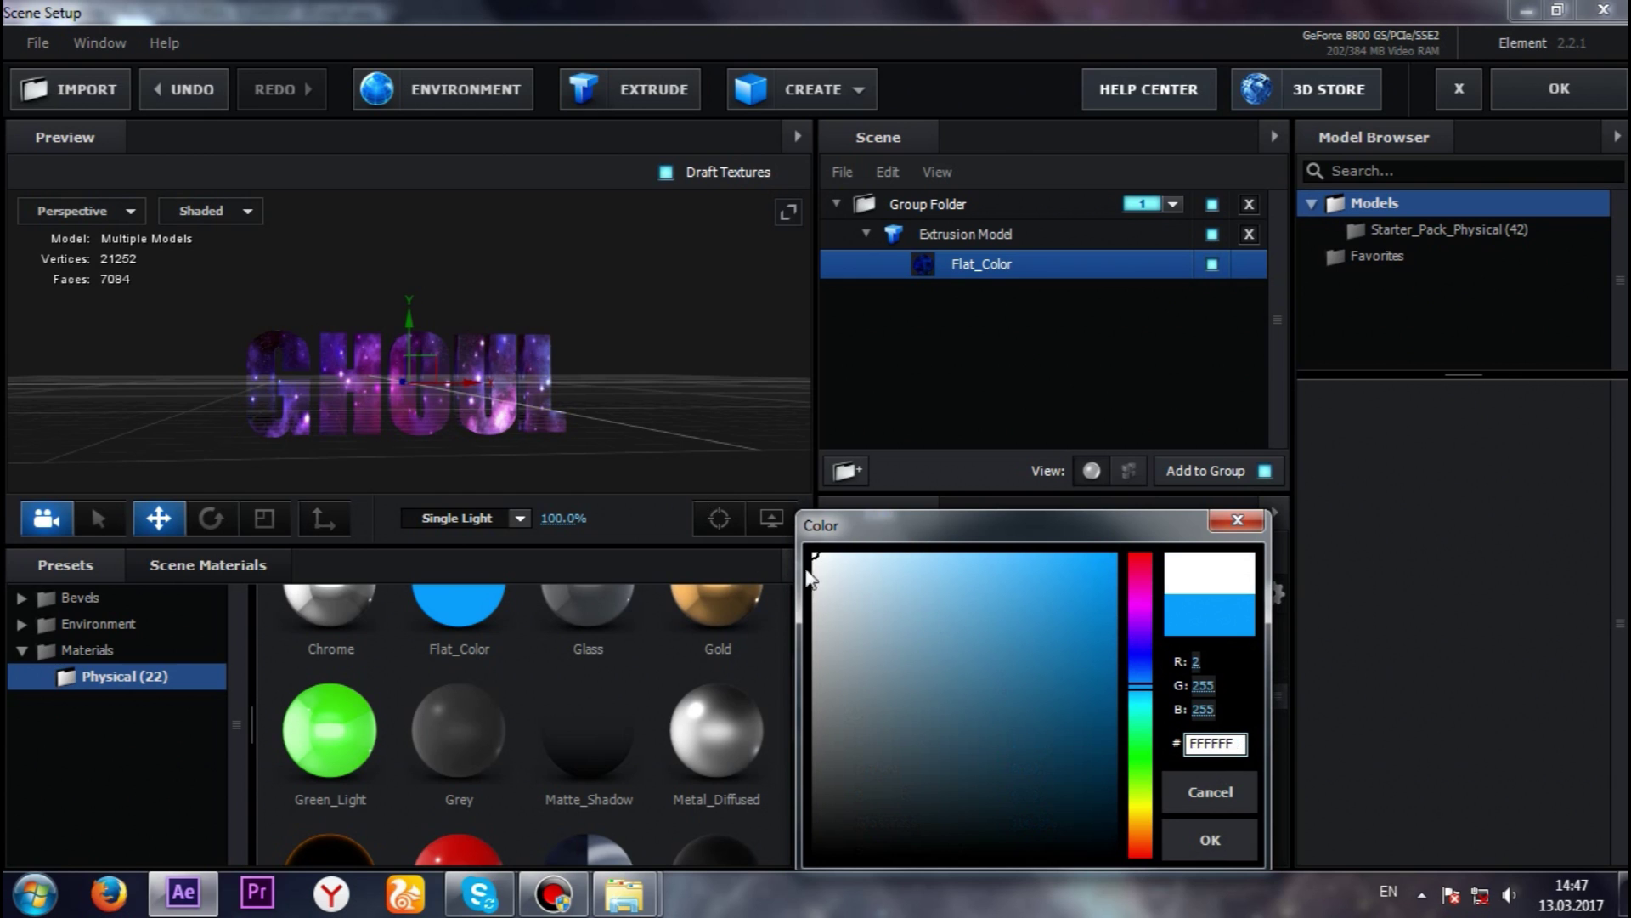
click(1223, 837)
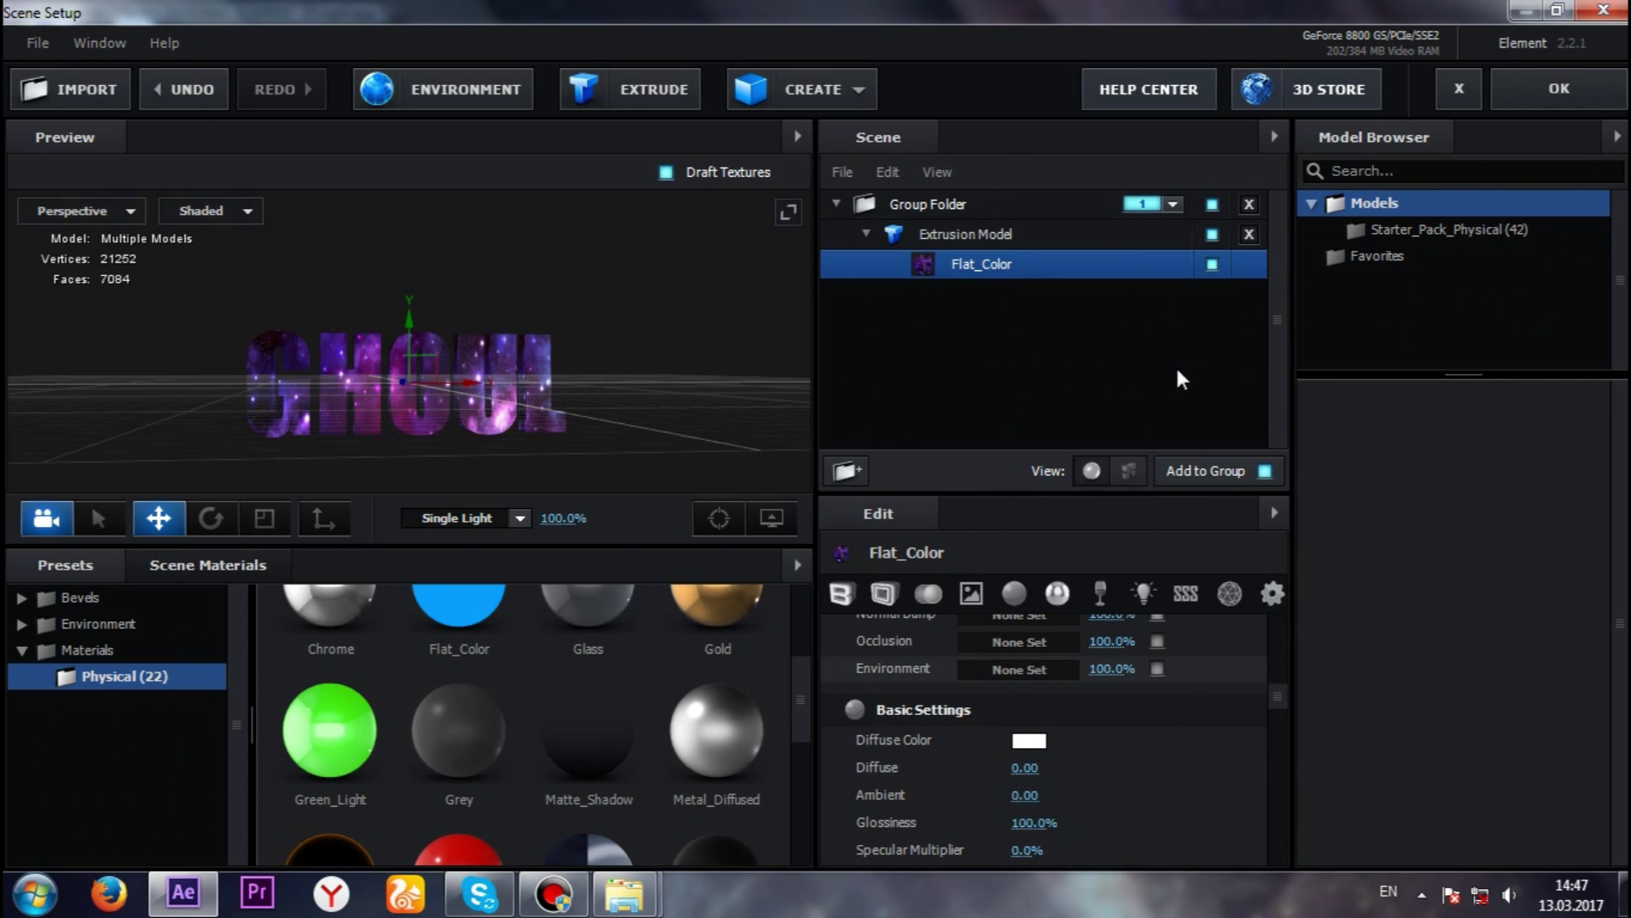
click(1553, 91)
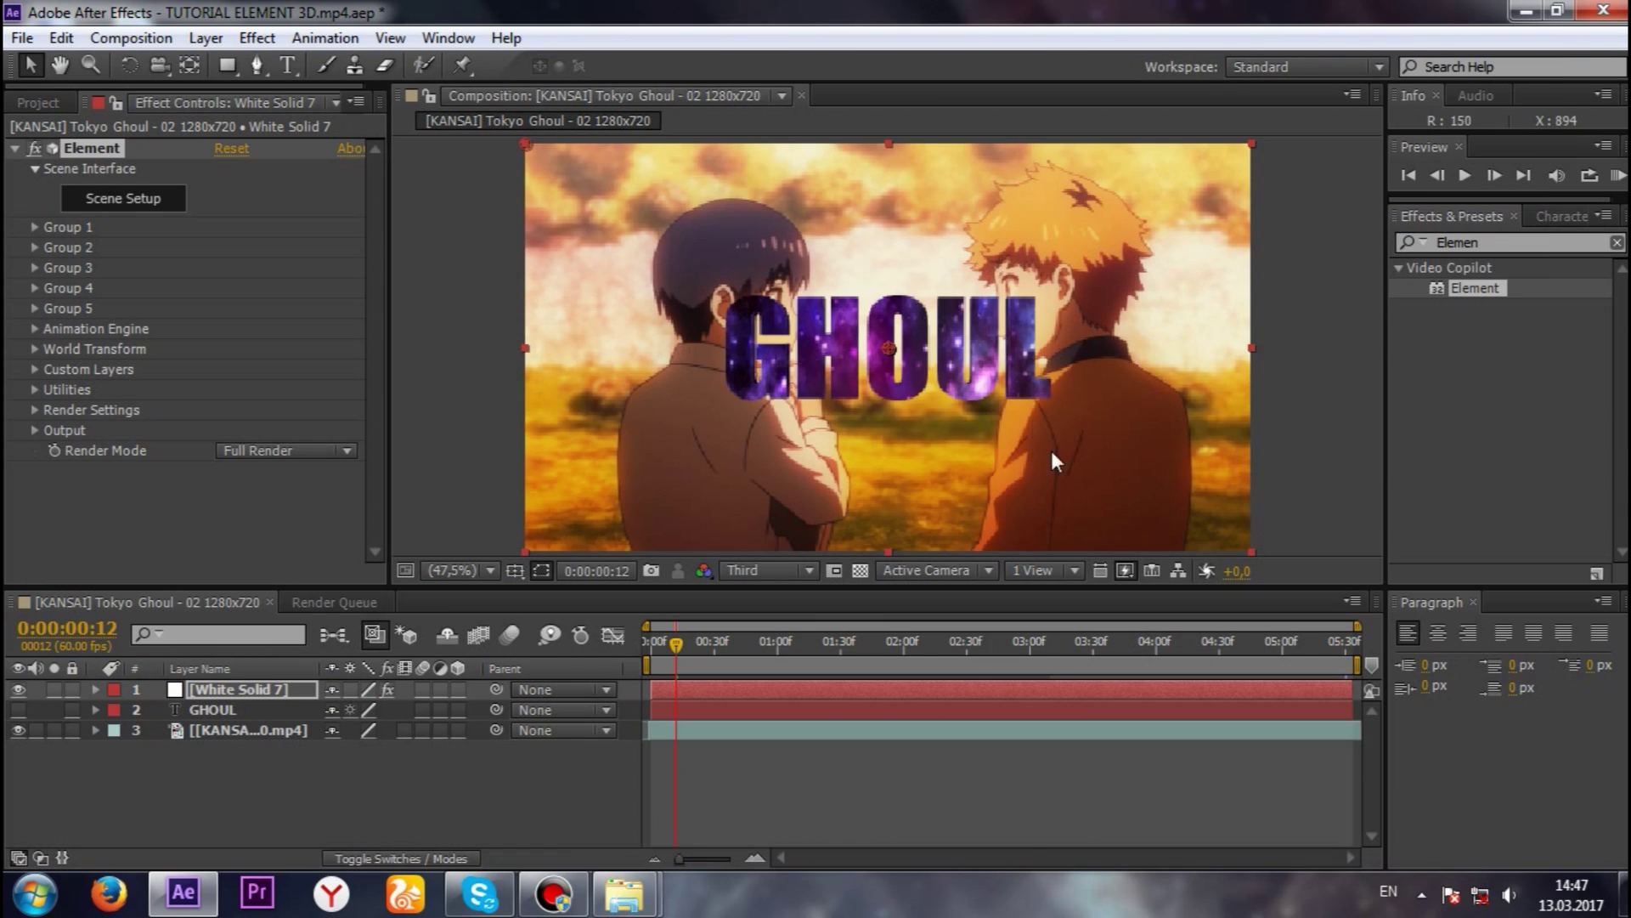
click(757, 570)
click(773, 630)
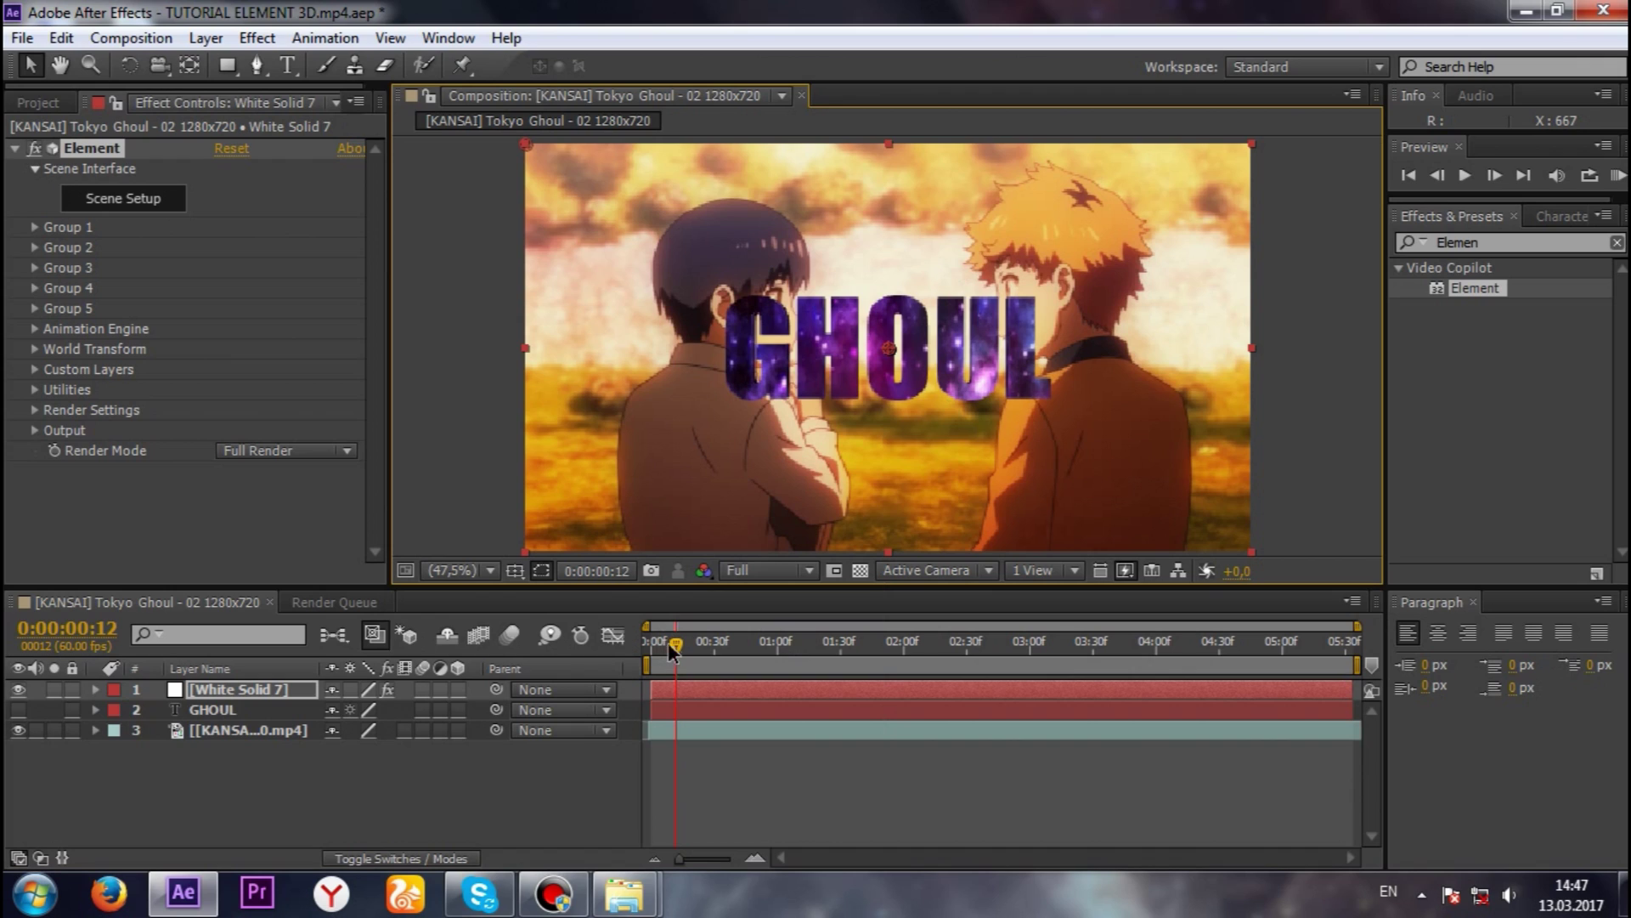
drag(671, 642, 722, 643)
click(792, 645)
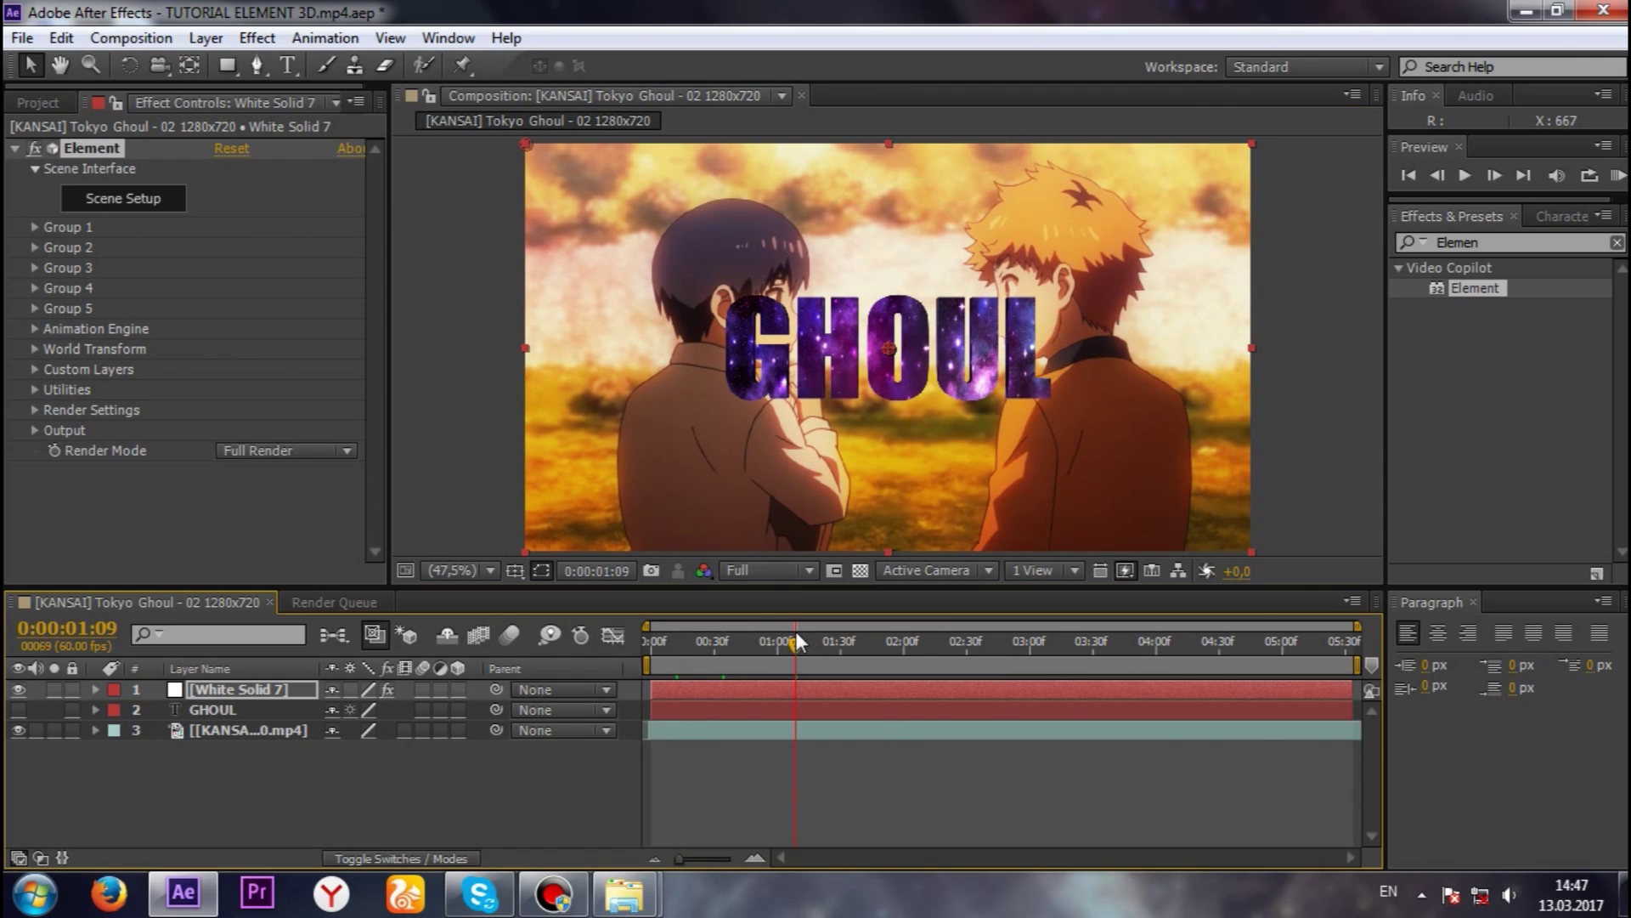
click(758, 571)
click(775, 688)
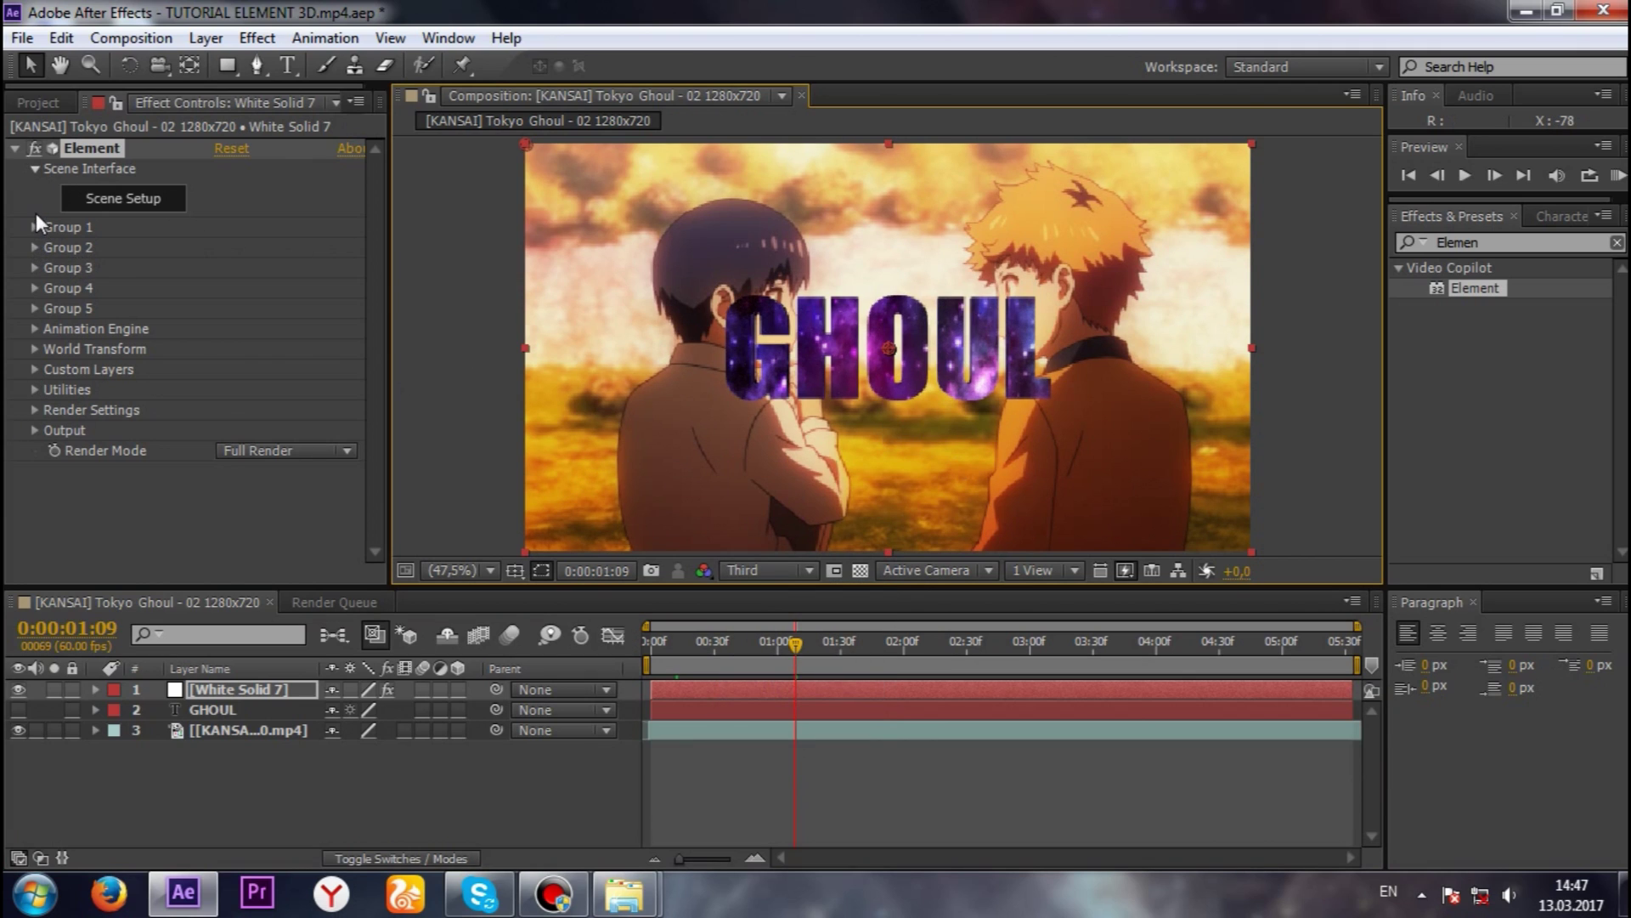
click(35, 168)
- Under Group 1 > Particle Look > Multi-Object > Deform, keyframe Rotation at the first frame
click(34, 189)
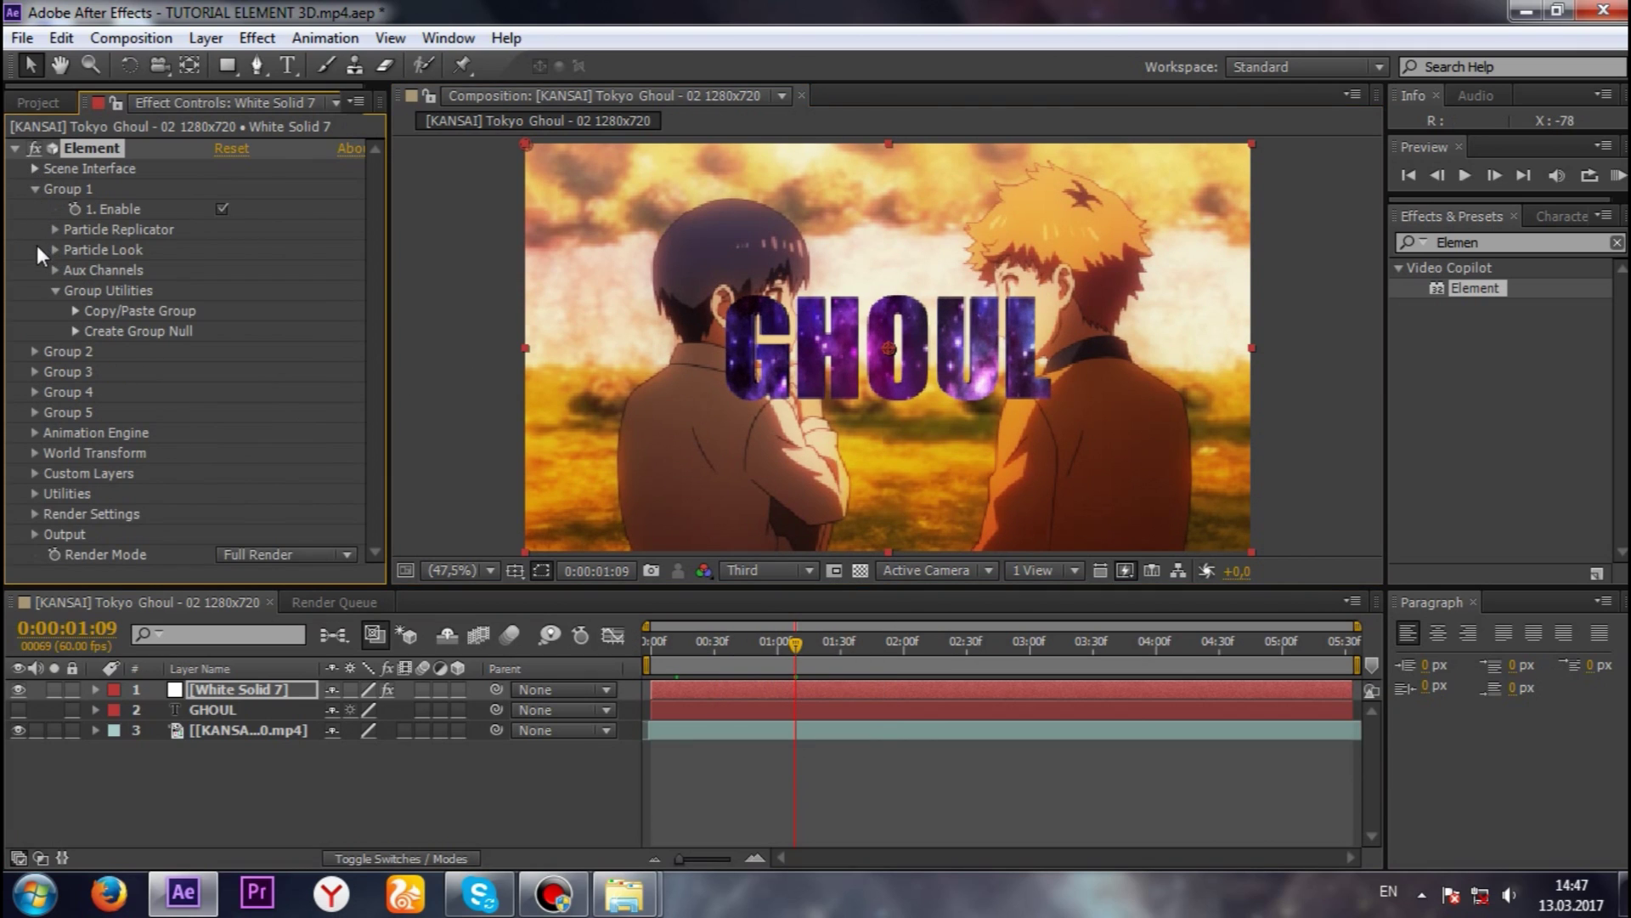
click(55, 249)
click(75, 412)
click(75, 453)
scroll(333, 323, down, 5)
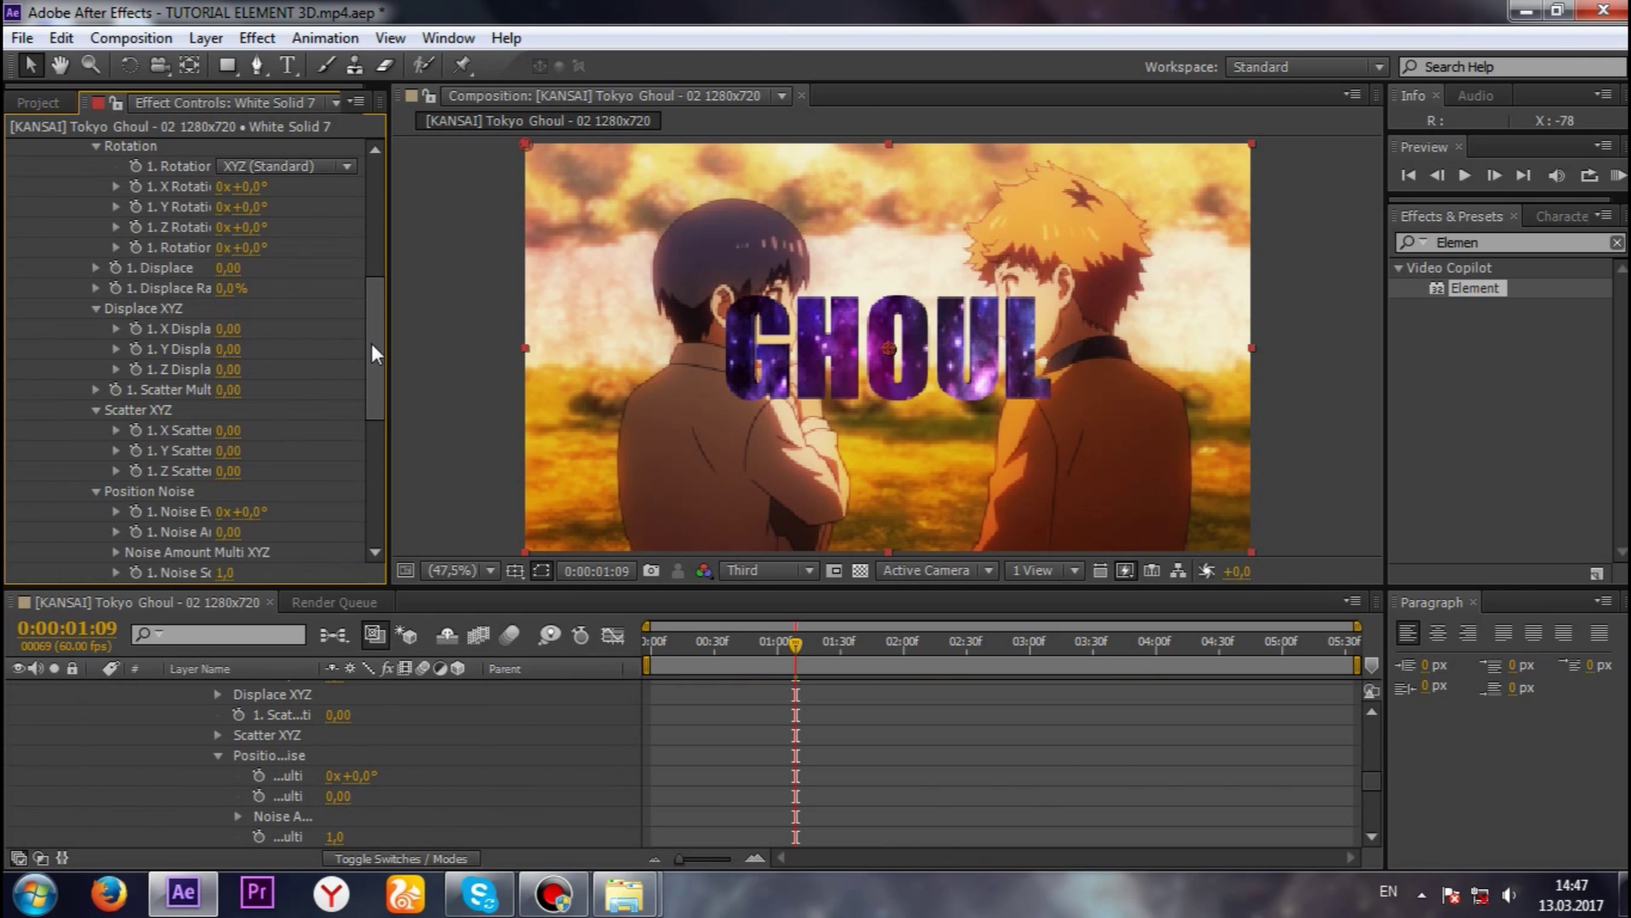
scroll(371, 343, up, 2)
drag(792, 644, 651, 644)
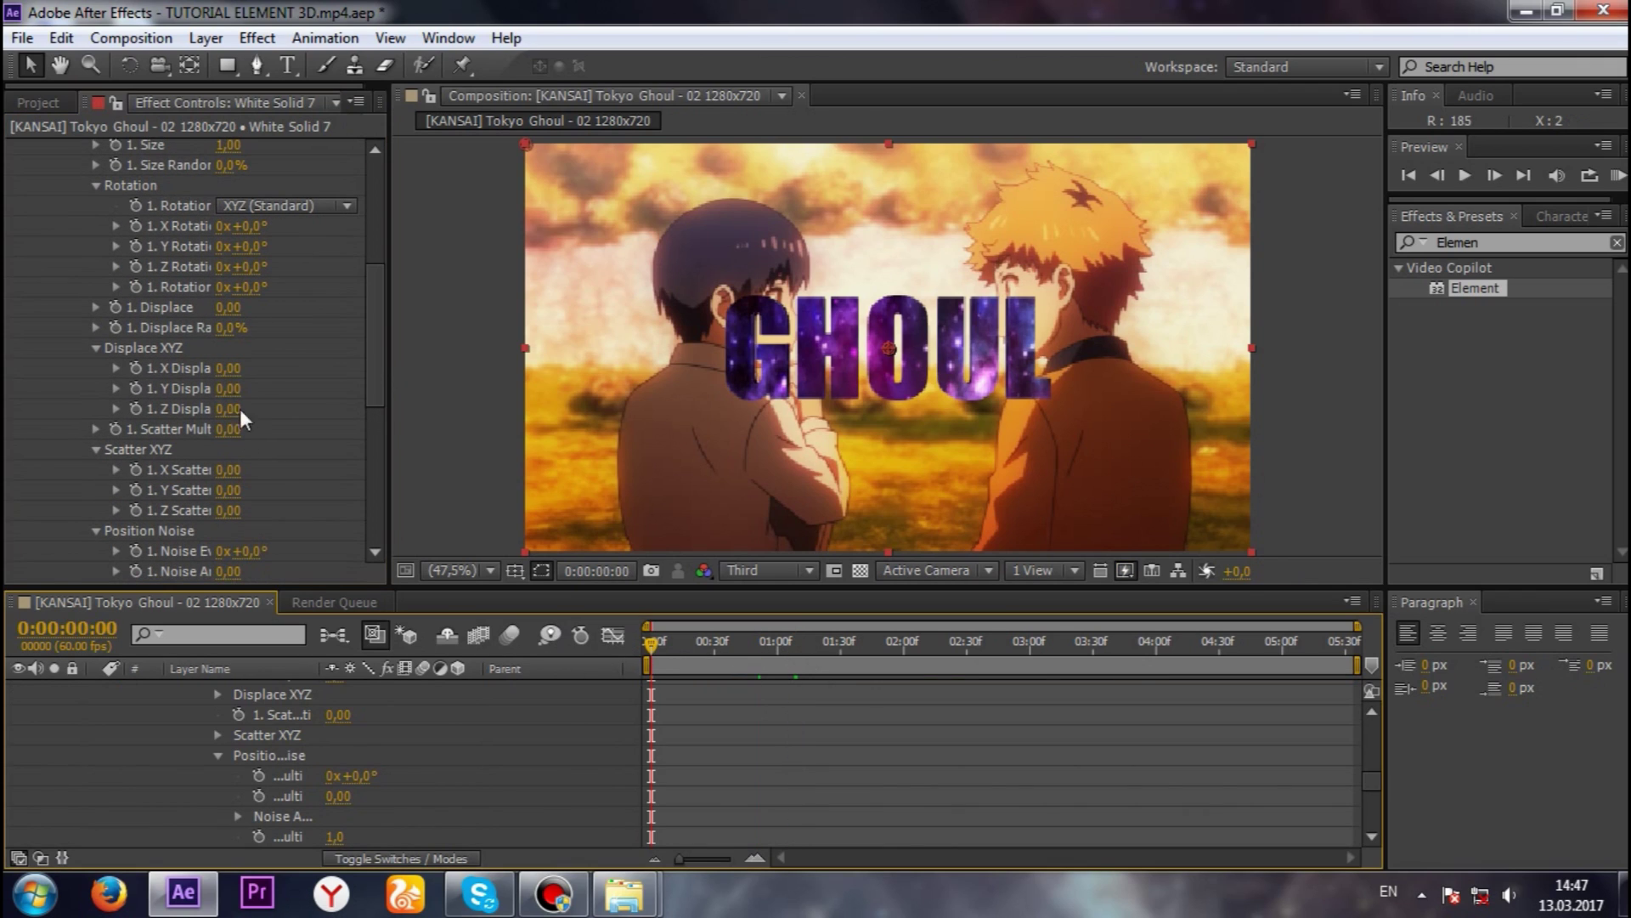
click(134, 287)
- At 0:00:05:33, raise the Deform rotation to 95° and select the rotation keyframes
click(1192, 643)
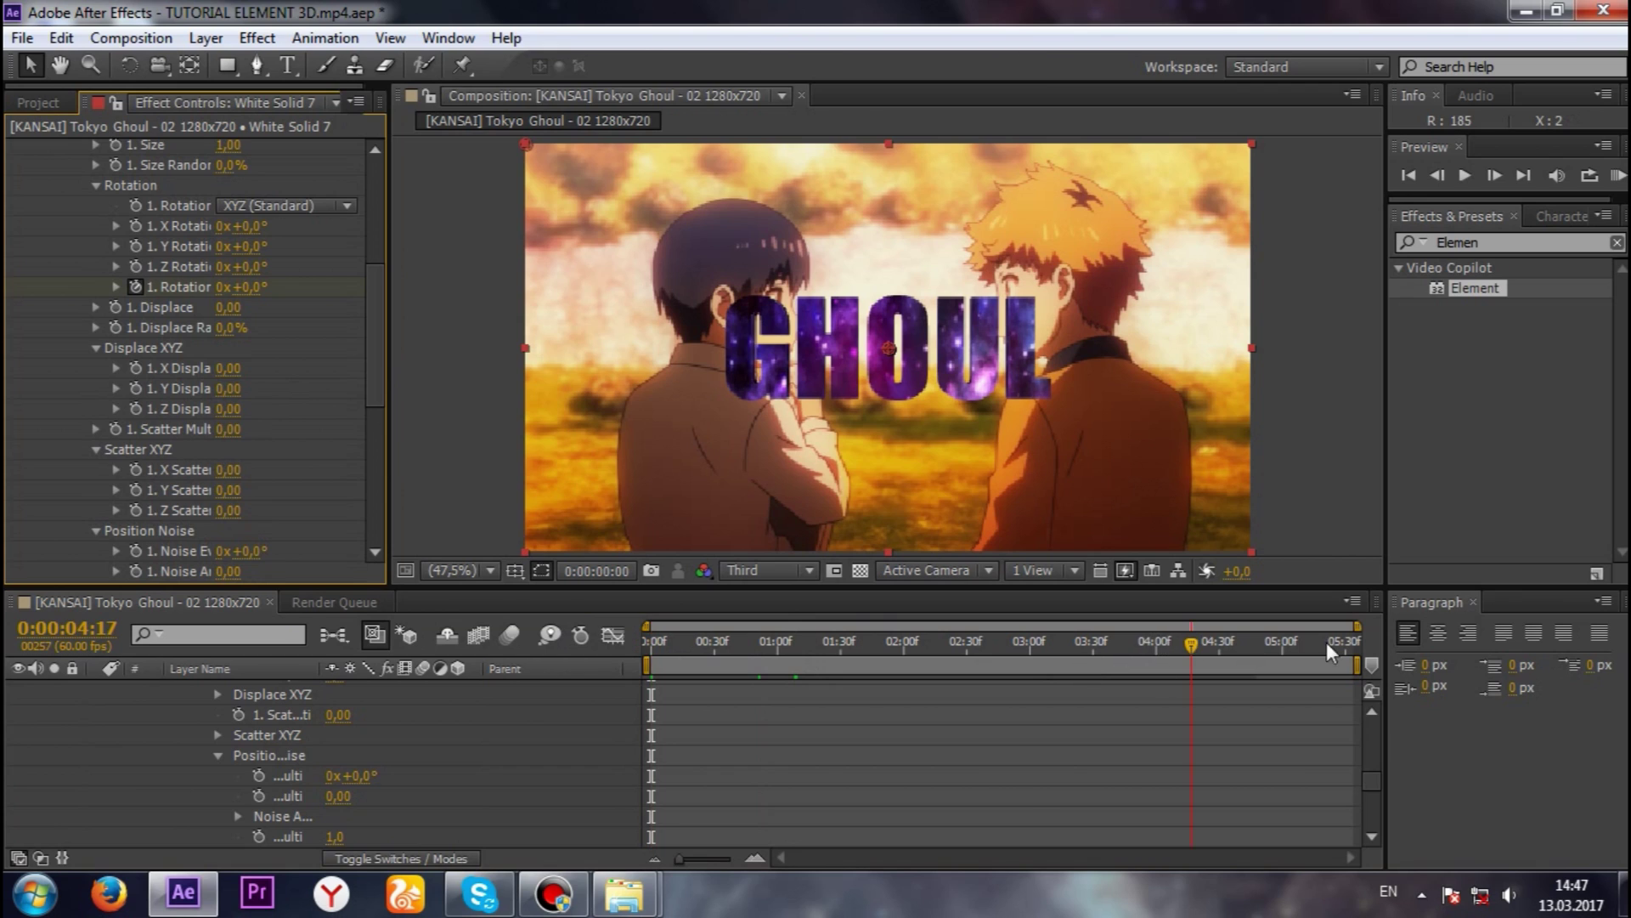
click(1349, 644)
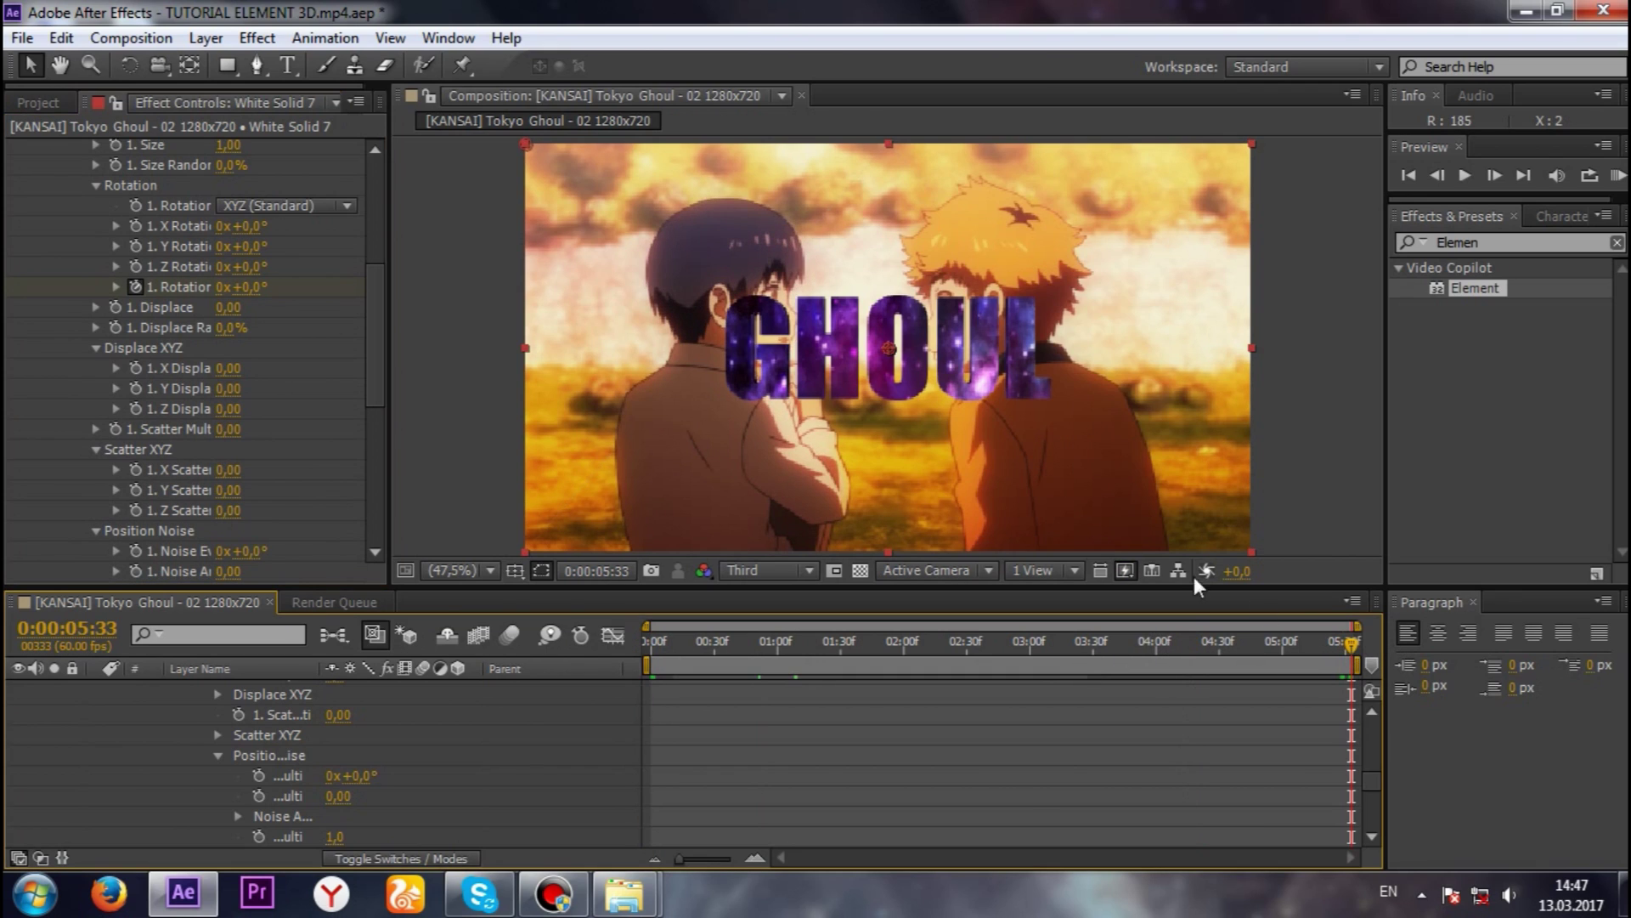
drag(257, 286, 363, 277)
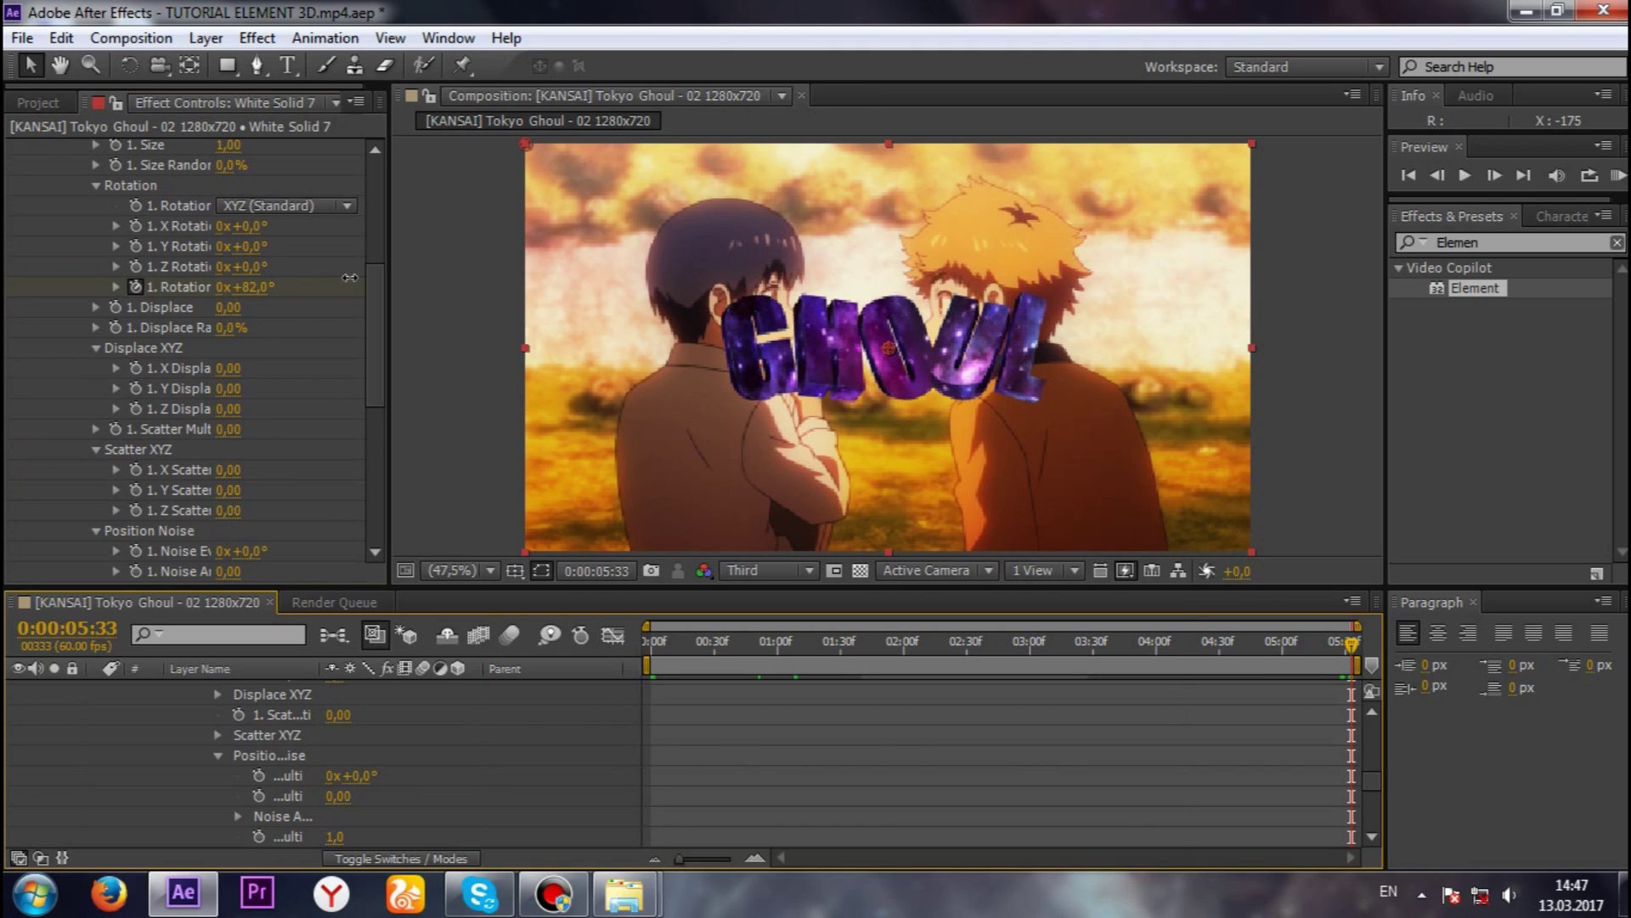
drag(363, 277, 370, 280)
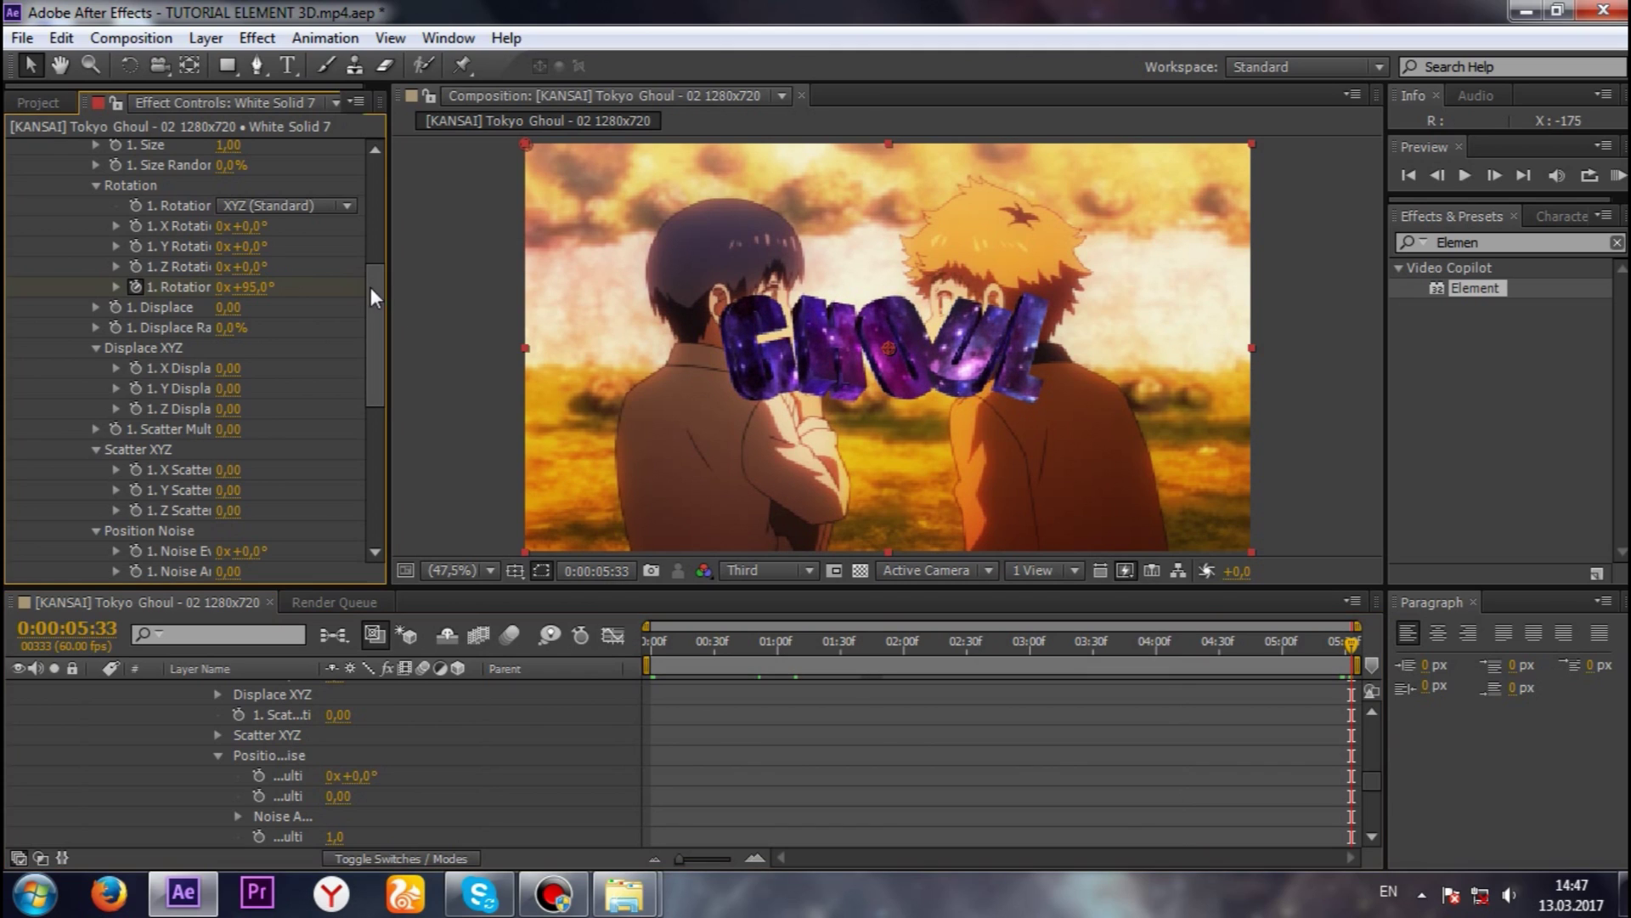
scroll(1367, 777, up, 3)
scroll(1370, 773, up, 3)
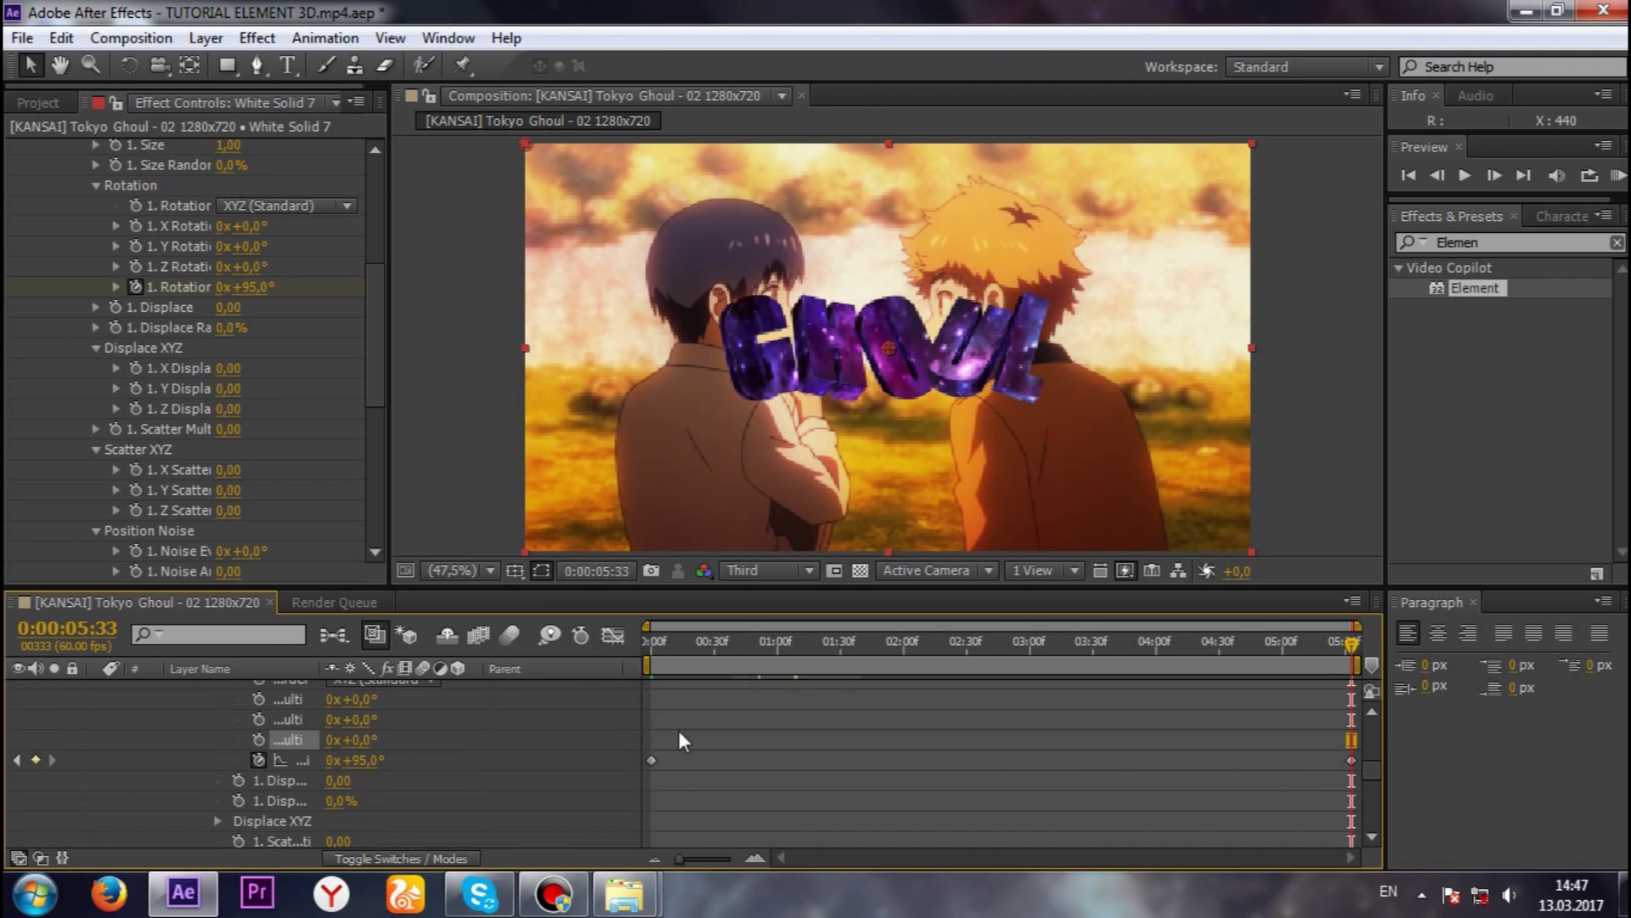
mouse_move(650, 738)
mouse_down()
mouse_move(1205, 823)
mouse_move(1347, 780)
mouse_move(1365, 706)
mouse_up()
click(96, 689)
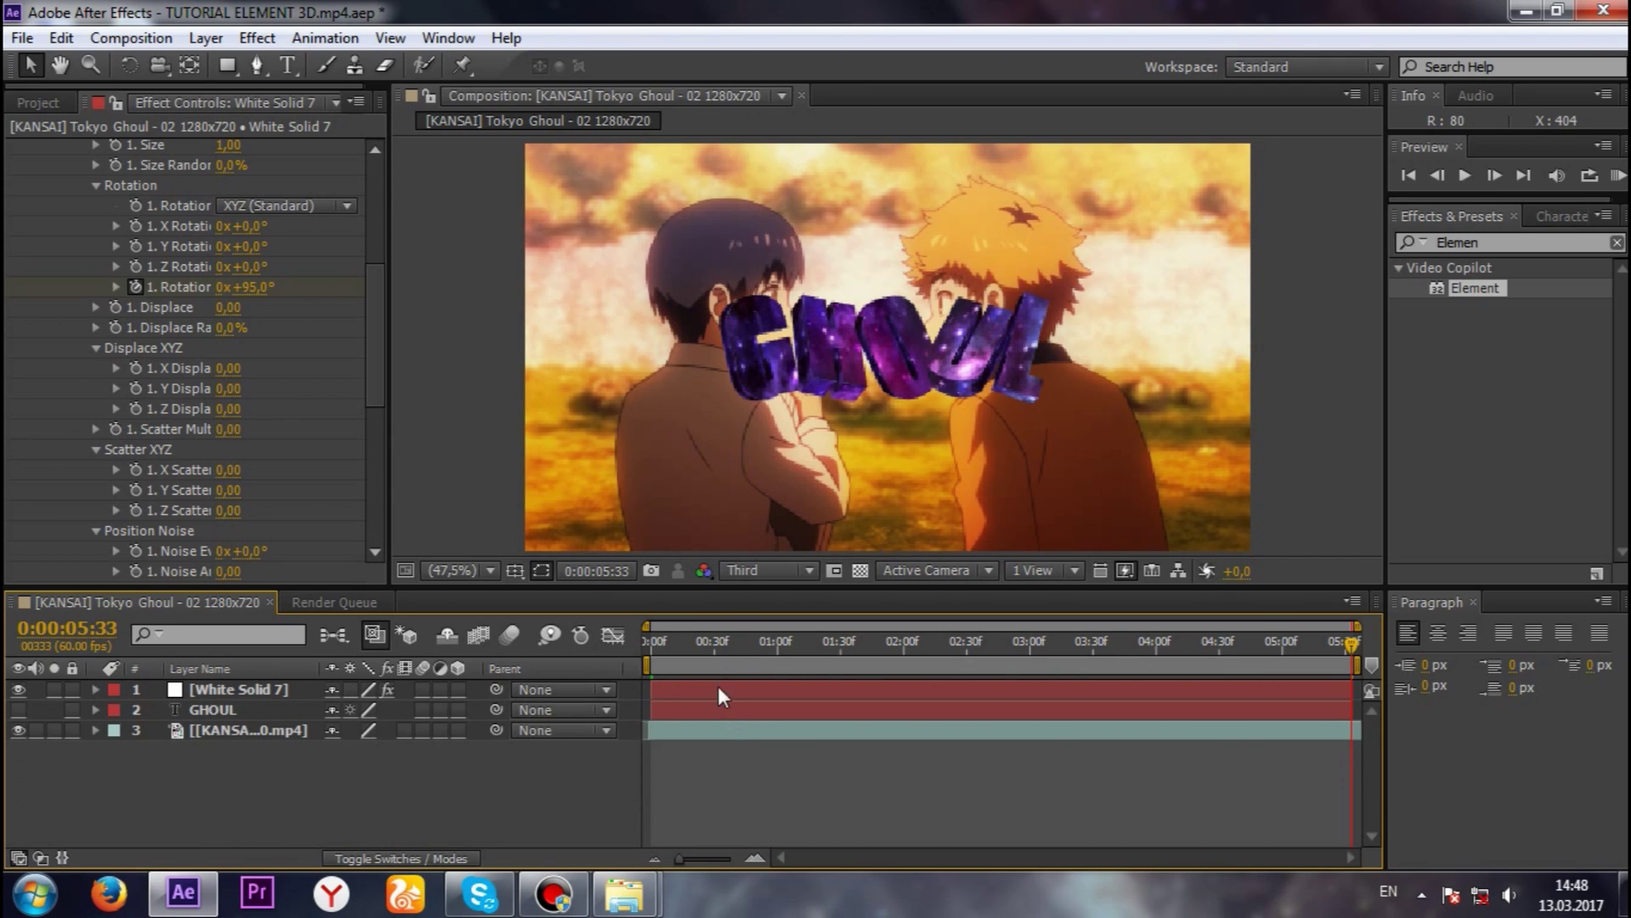
- Clear the effects search and apply Sapphire Lighting S_Glow to the Element solid
click(1398, 244)
click(1412, 243)
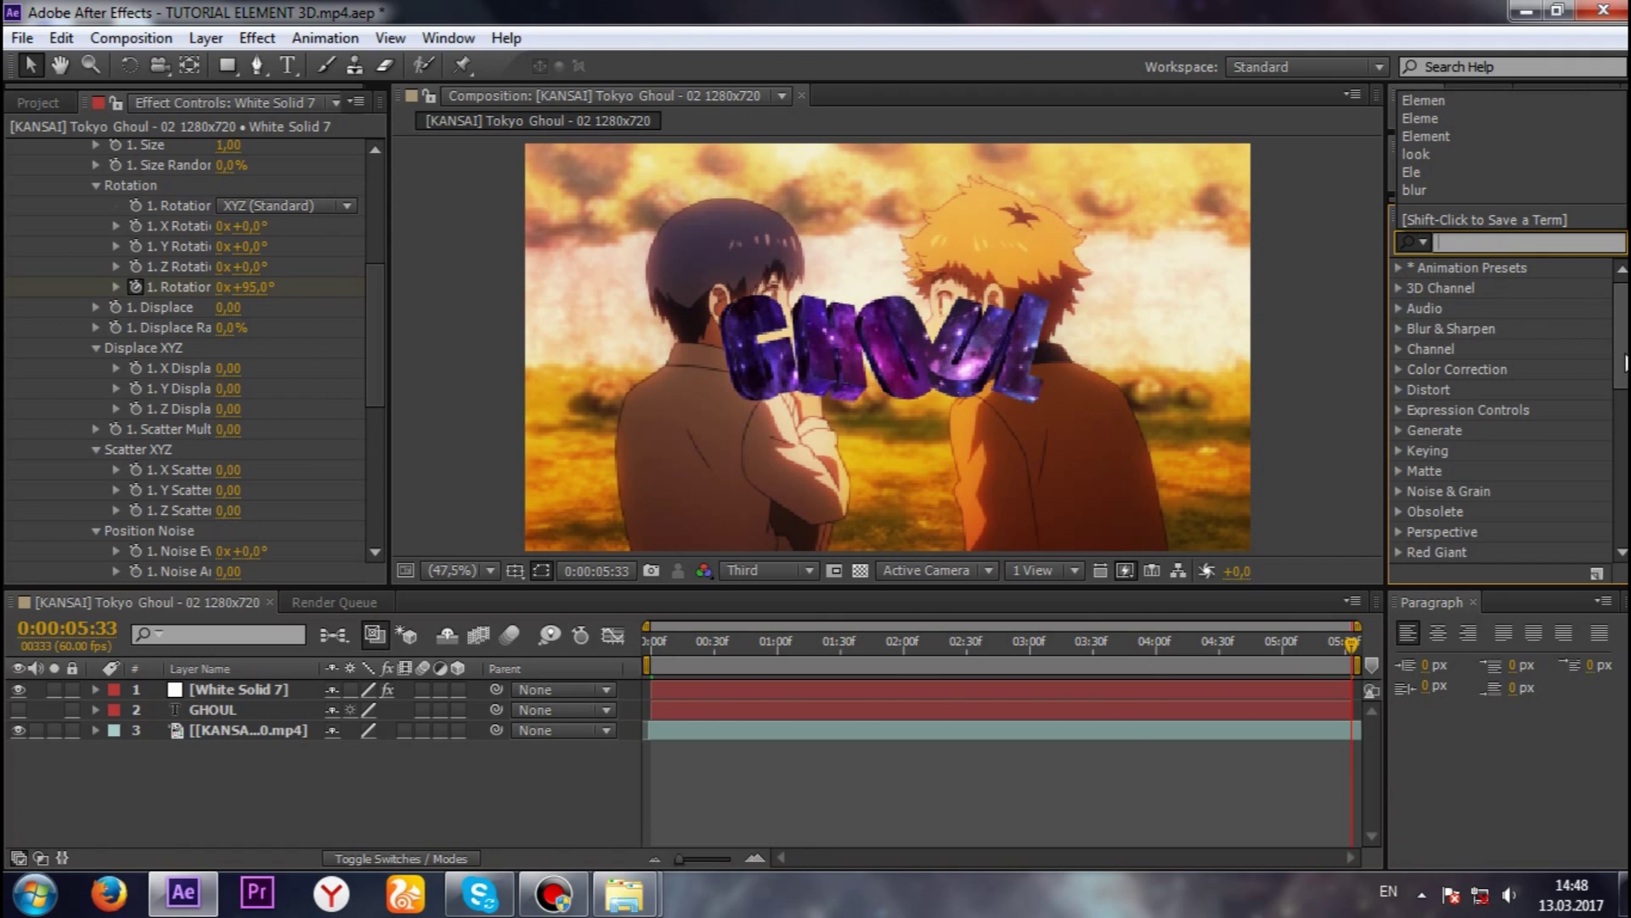
scroll(1503, 408, down, 5)
scroll(1457, 417, down, 3)
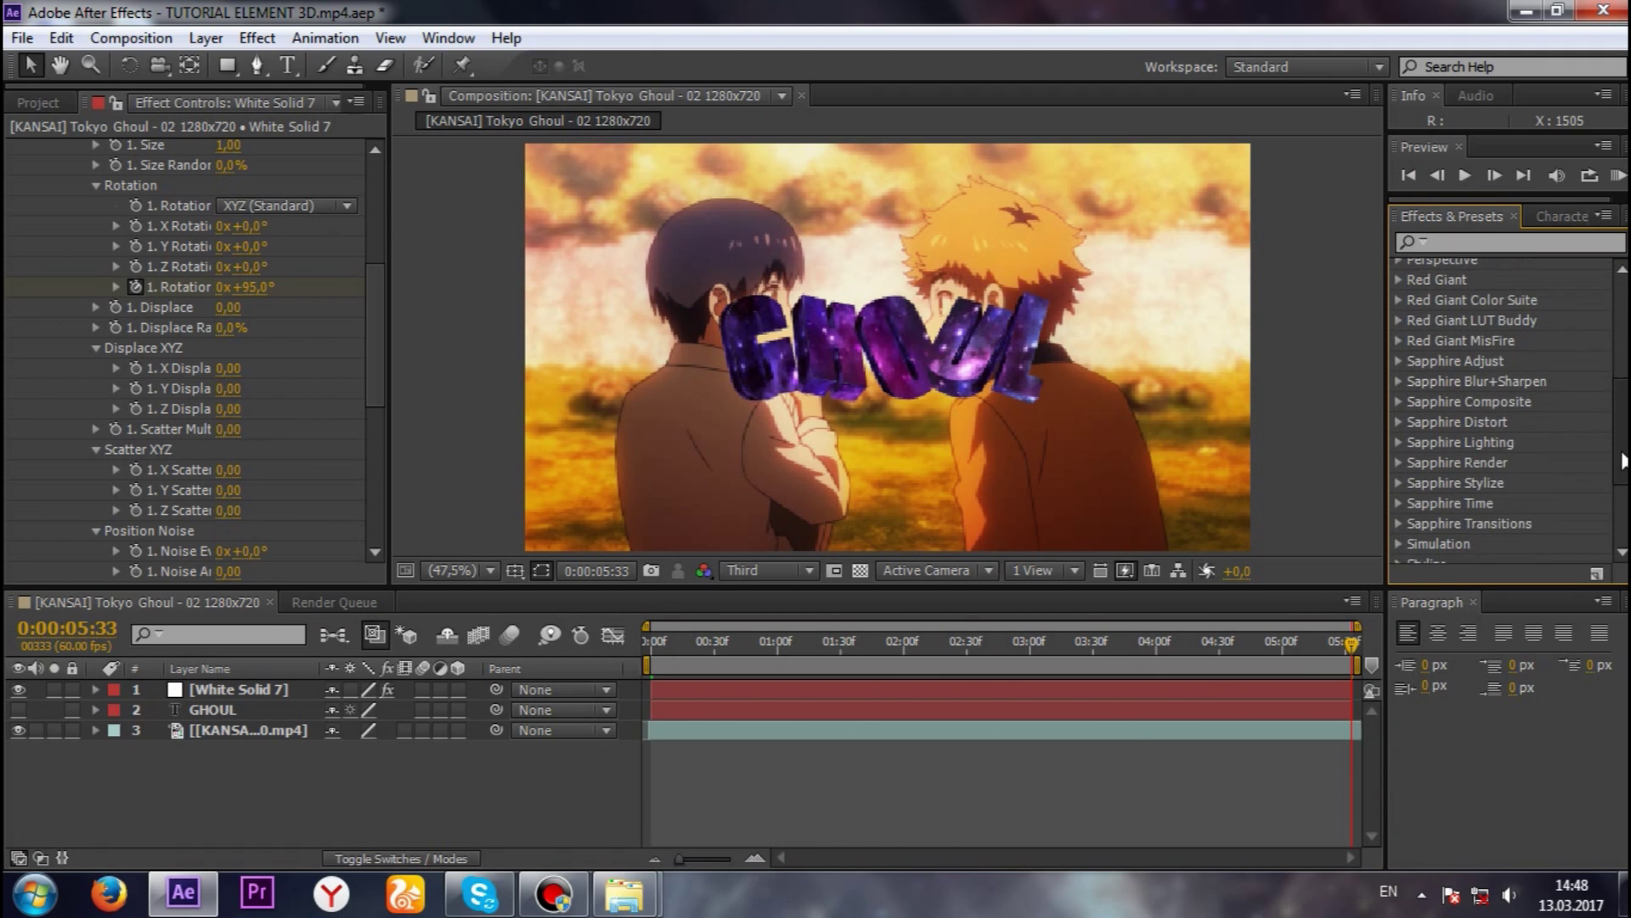
double_click(1457, 416)
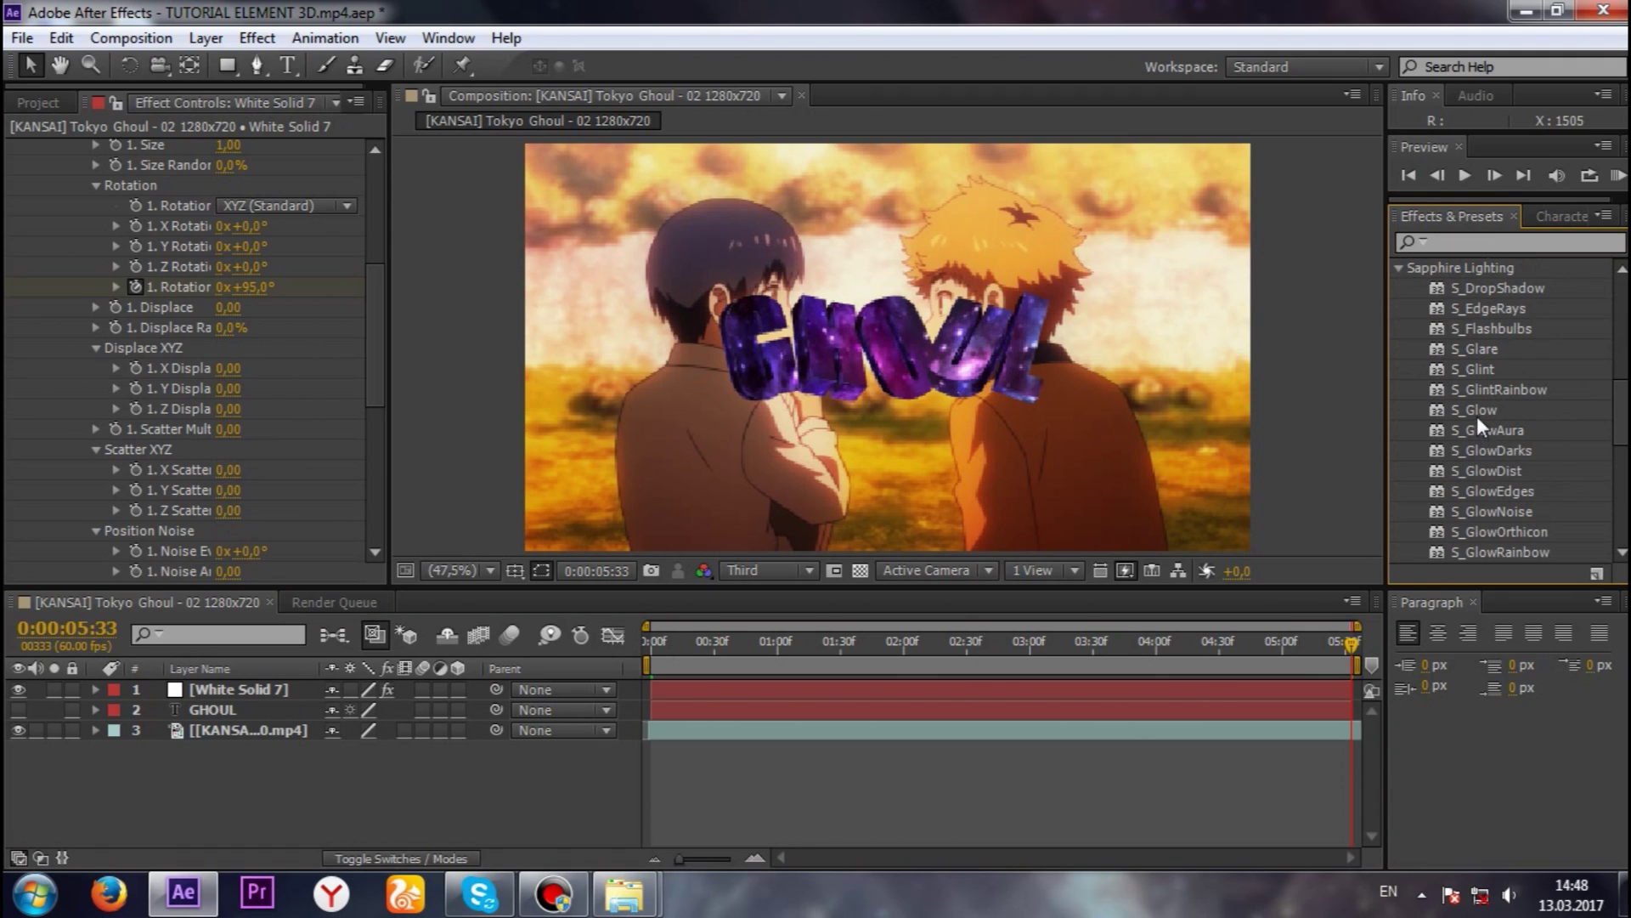
drag(1480, 416, 314, 689)
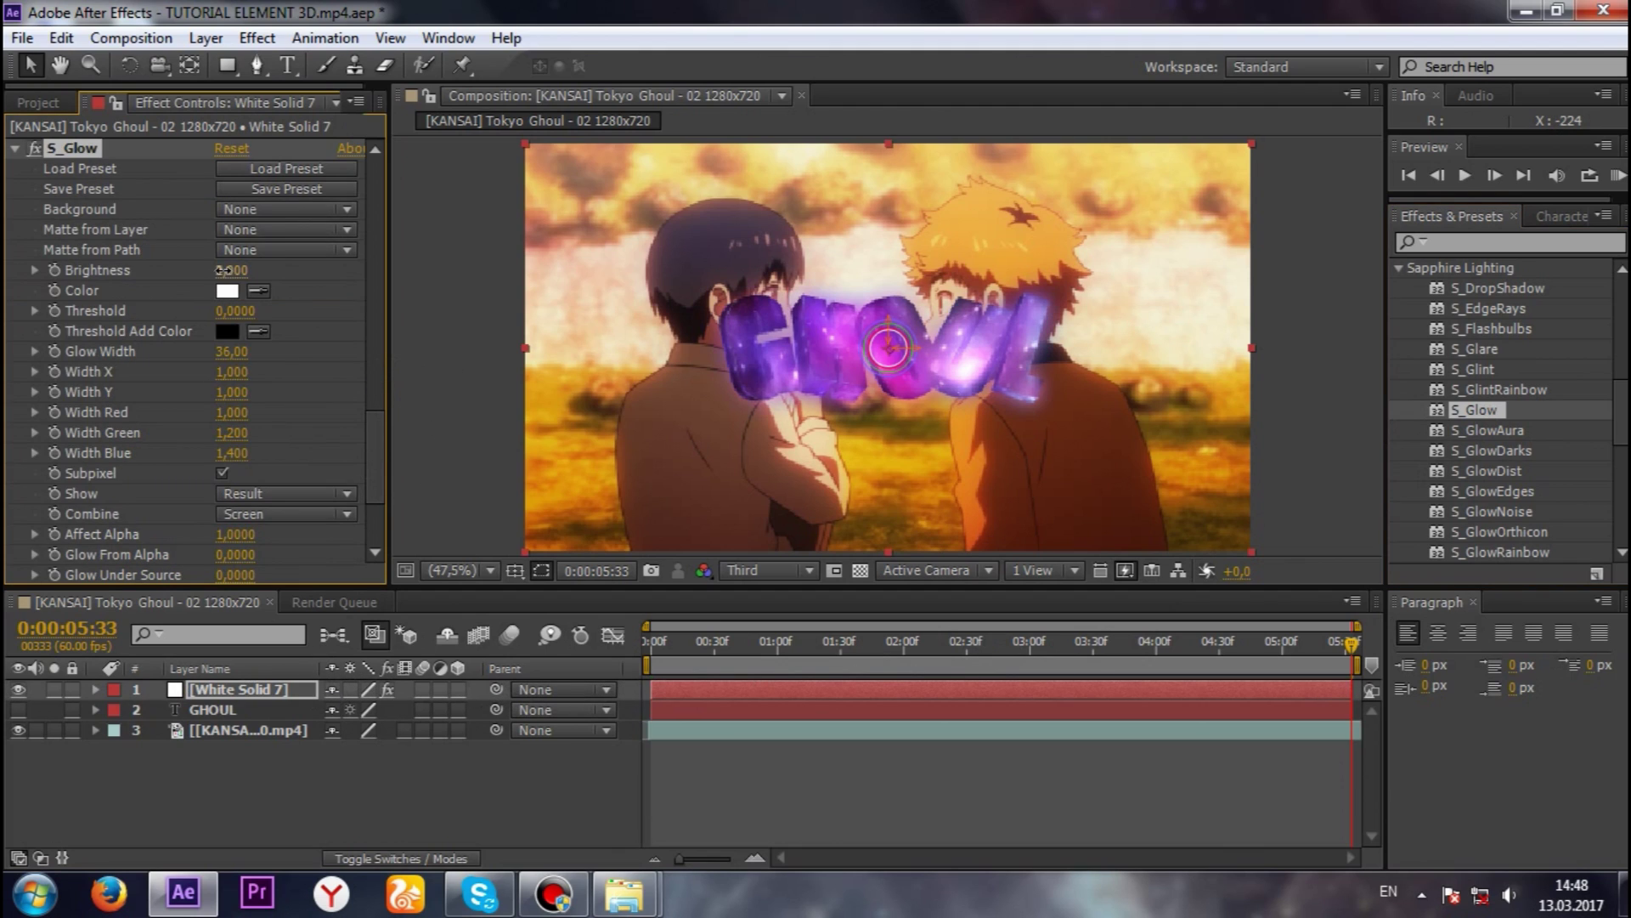
- Lower S_Glow Brightness to 1,330 and toggle the glow off and on to compare
drag(181, 279, 167, 284)
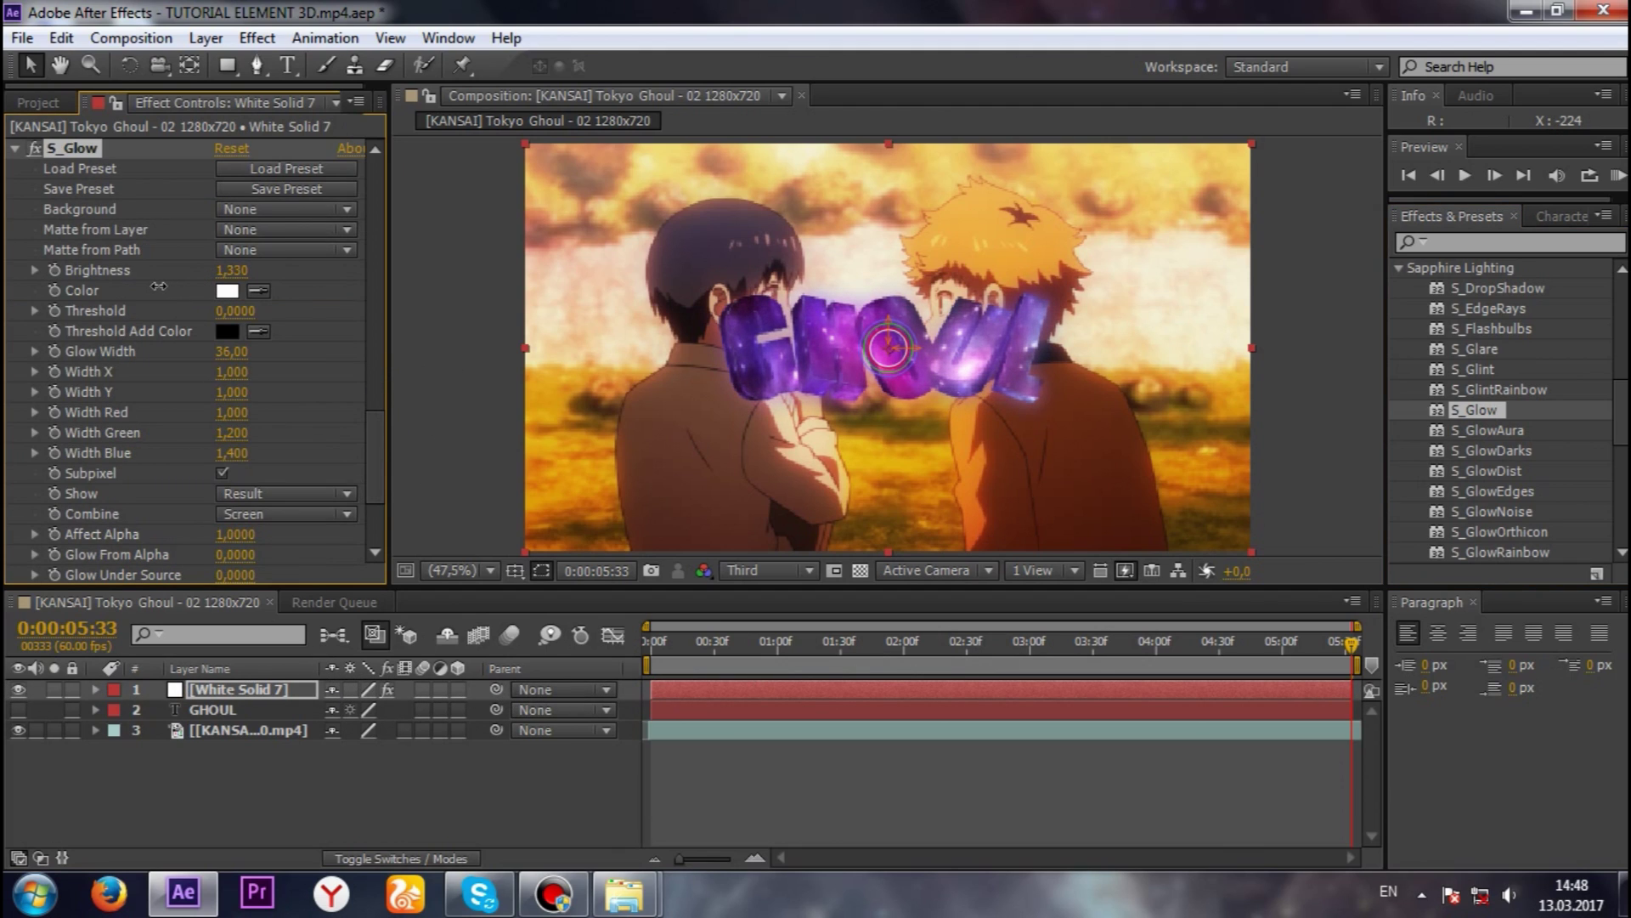
click(34, 149)
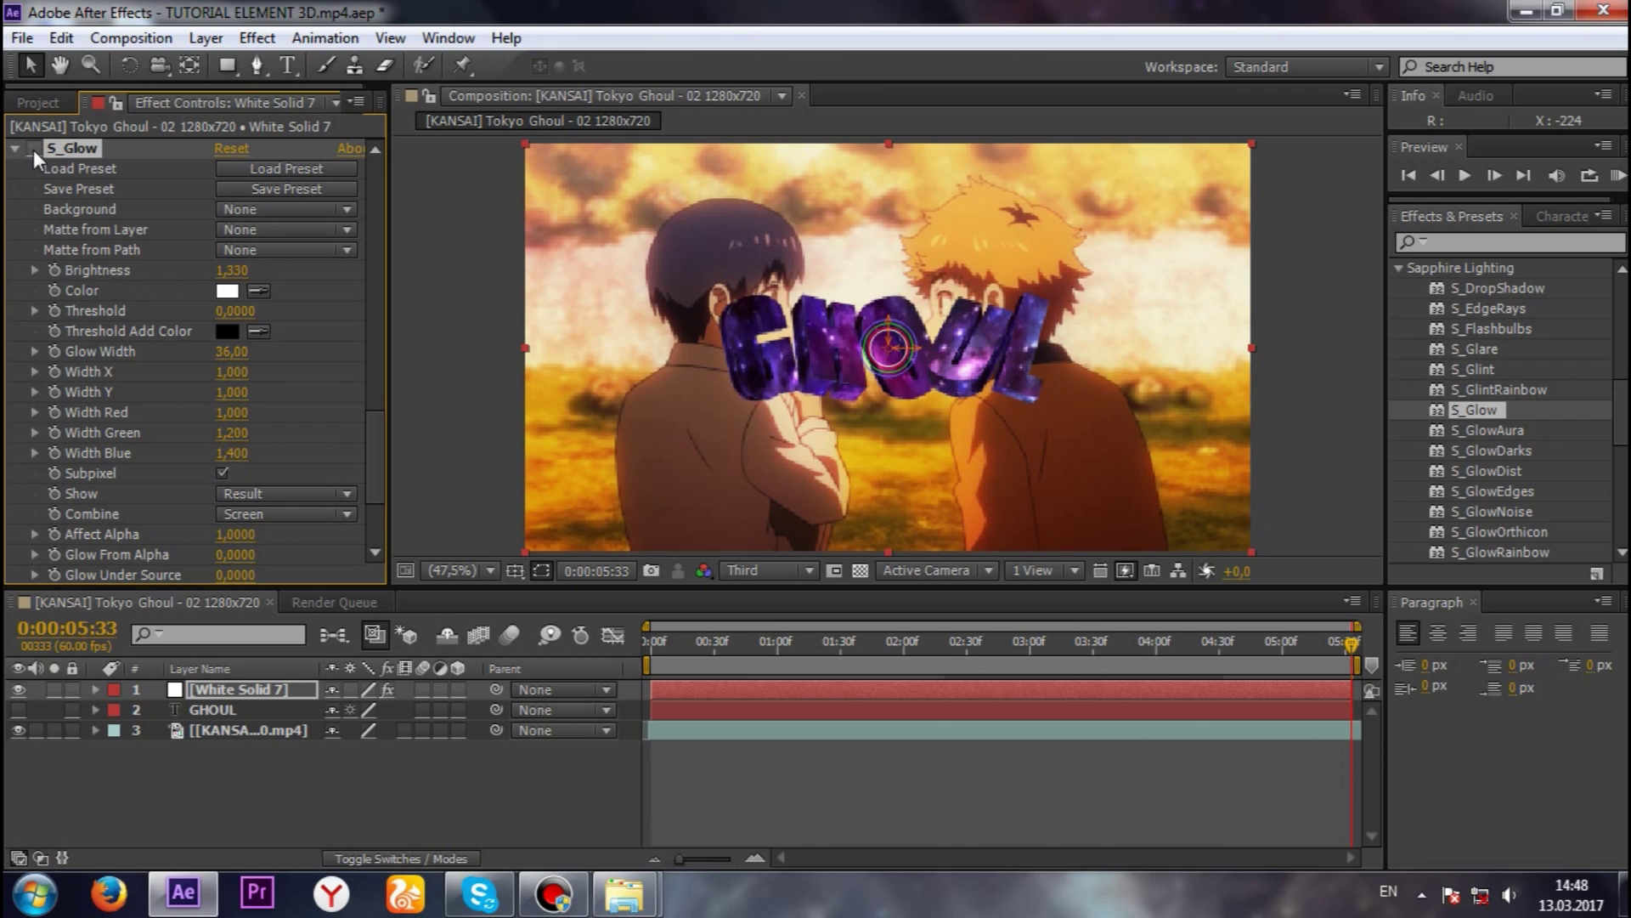
click(34, 150)
click(575, 773)
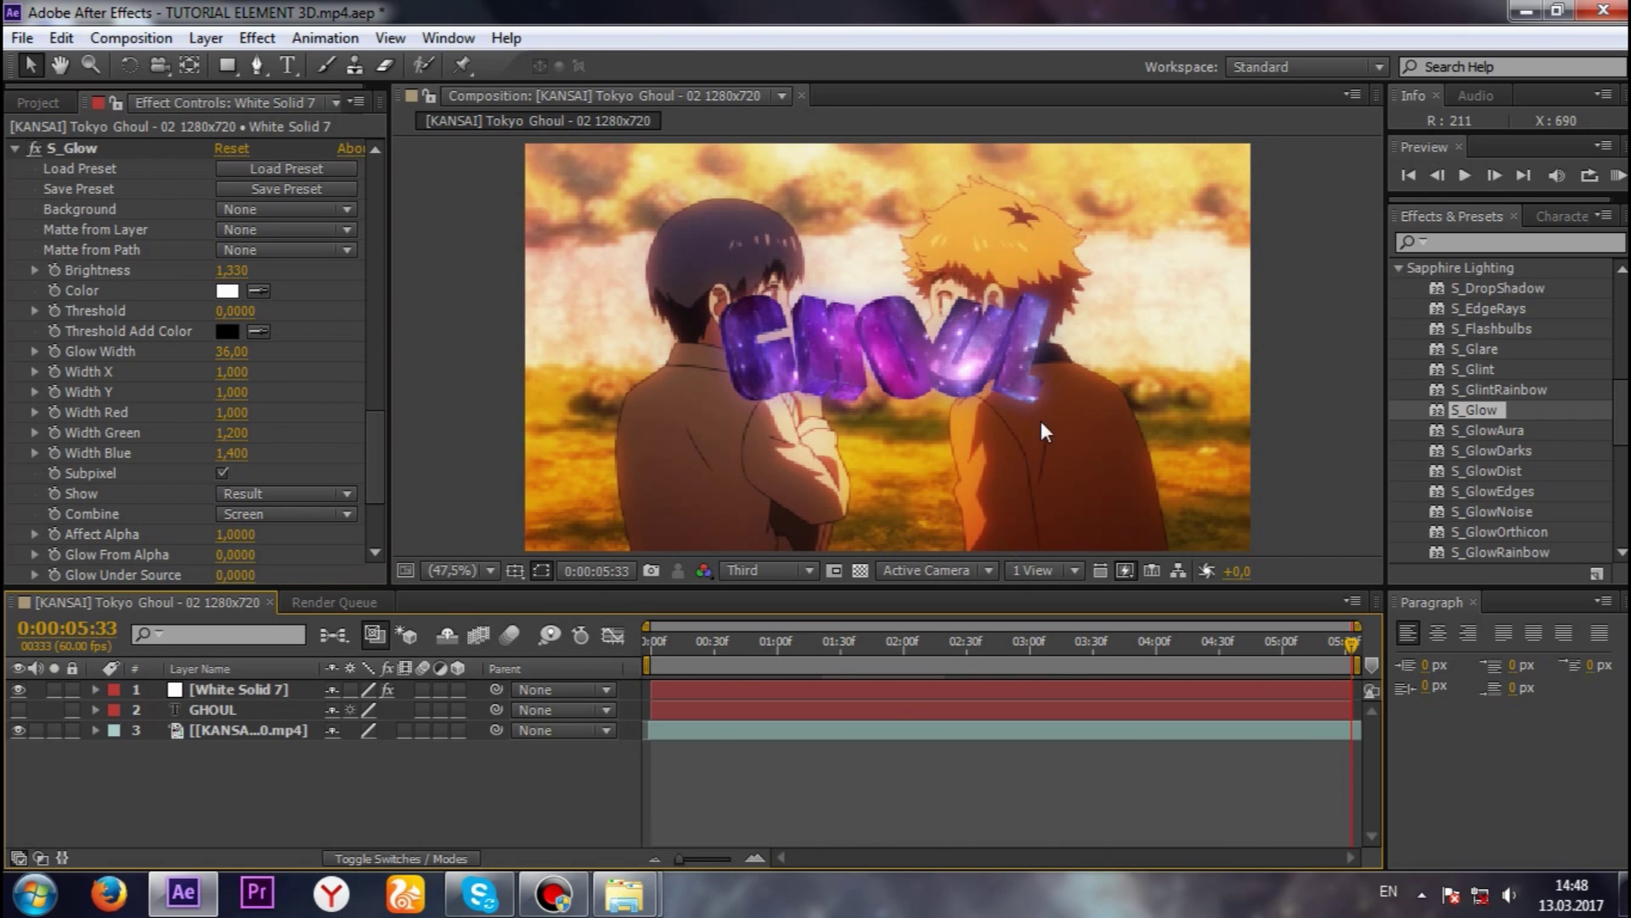
click(684, 643)
- From the first frame, play a preview with viewer resolution set back to Third
key(F9)
click(654, 654)
click(768, 571)
click(786, 633)
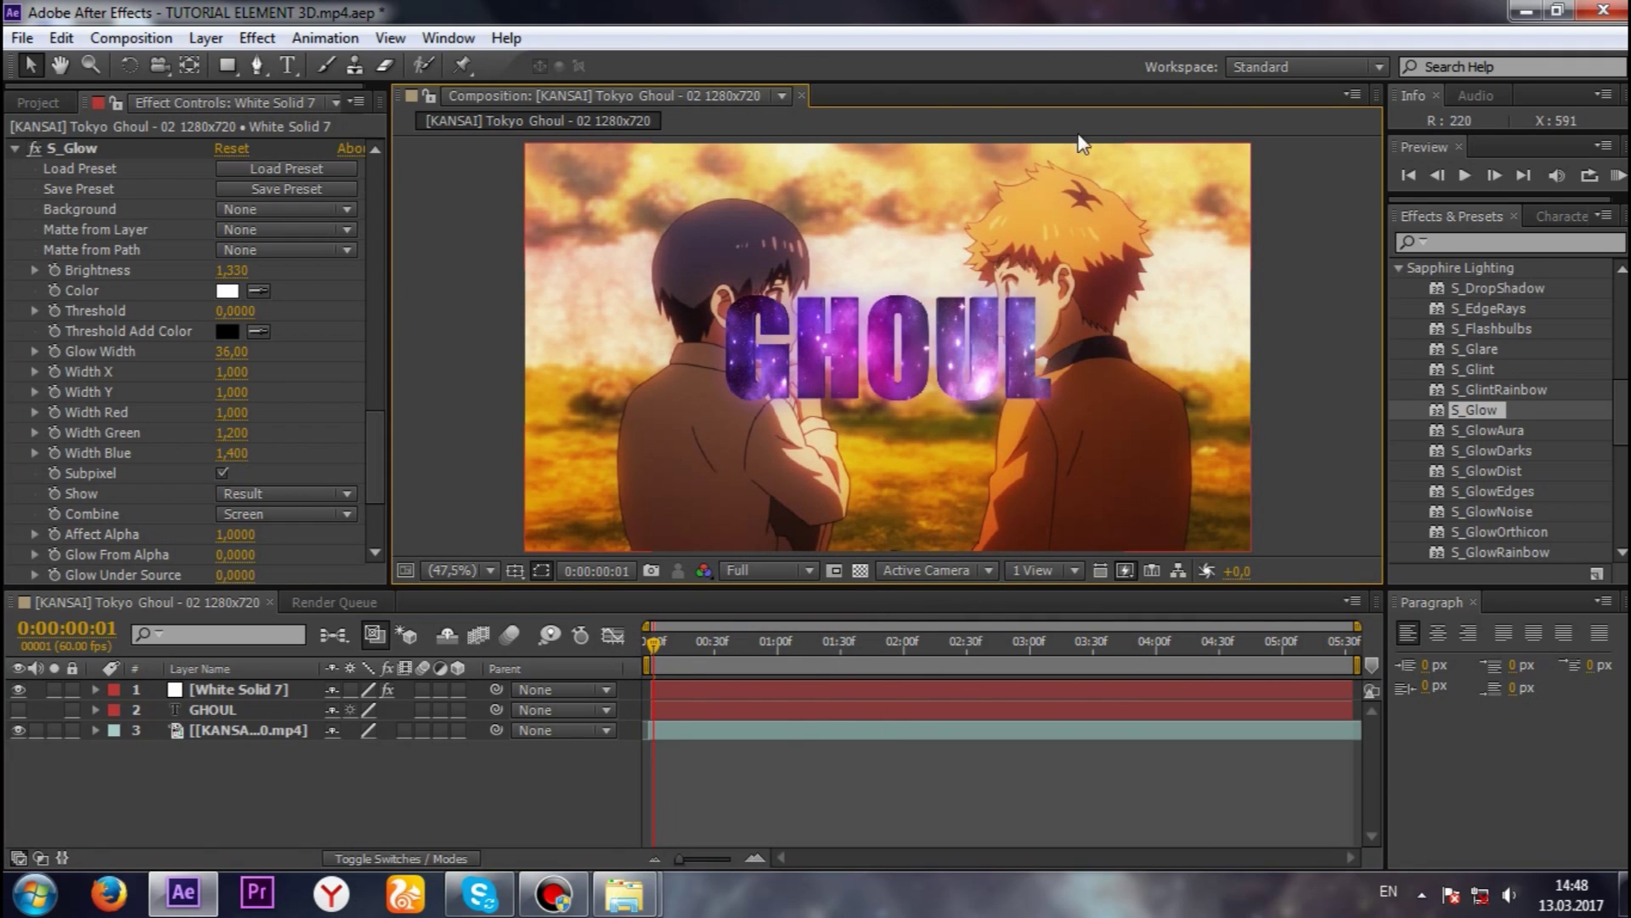
click(773, 570)
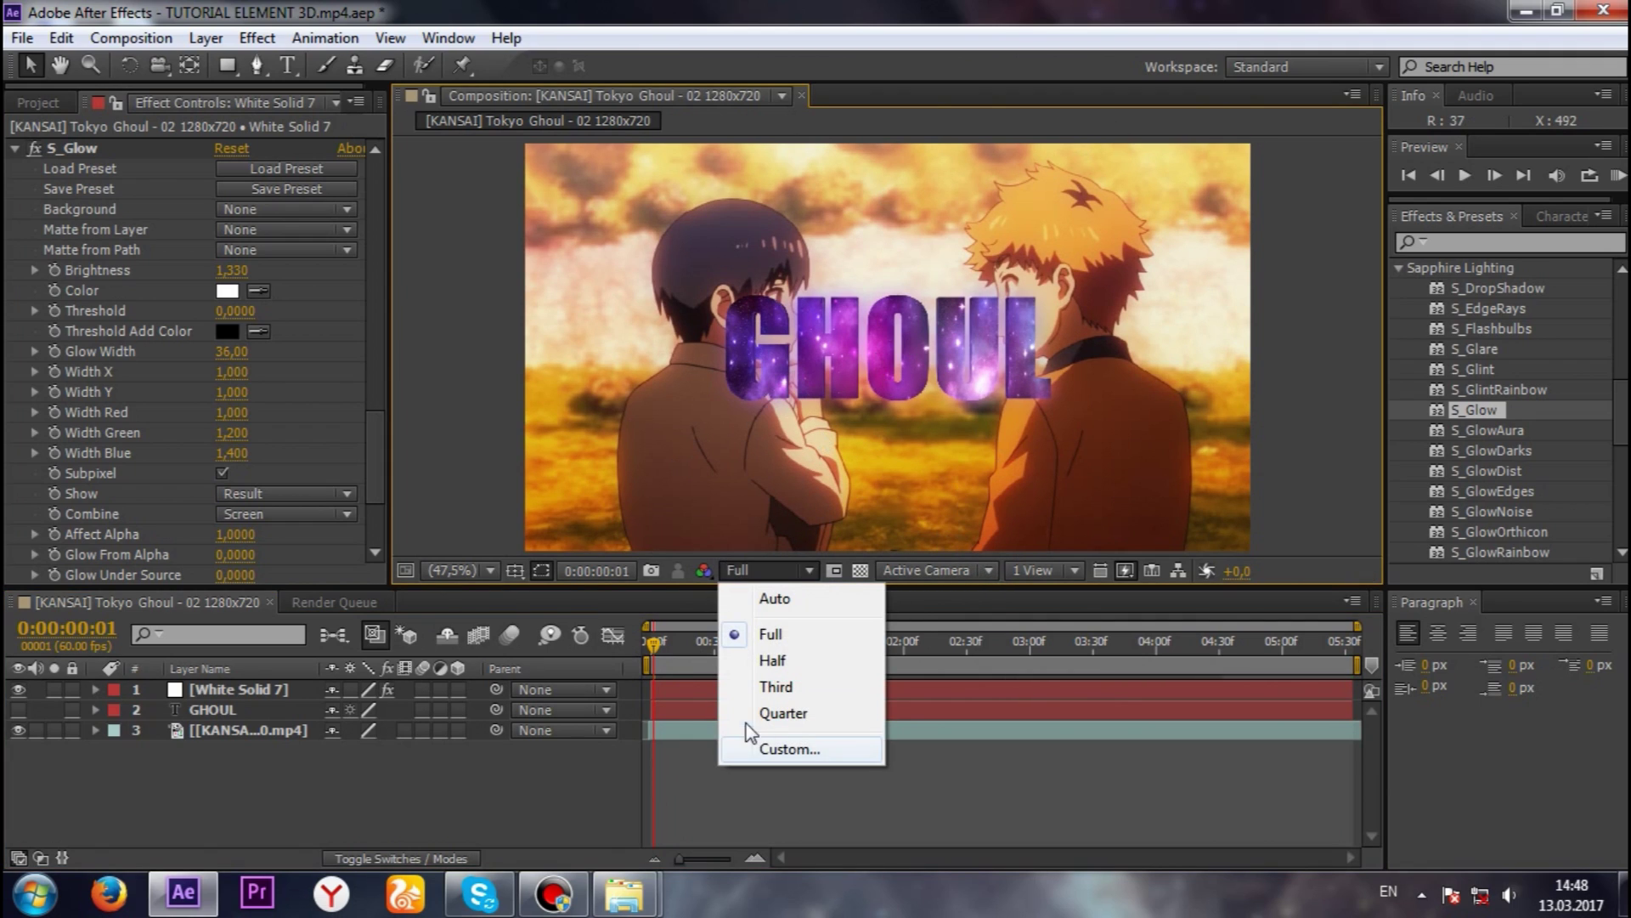
click(775, 686)
click(1614, 177)
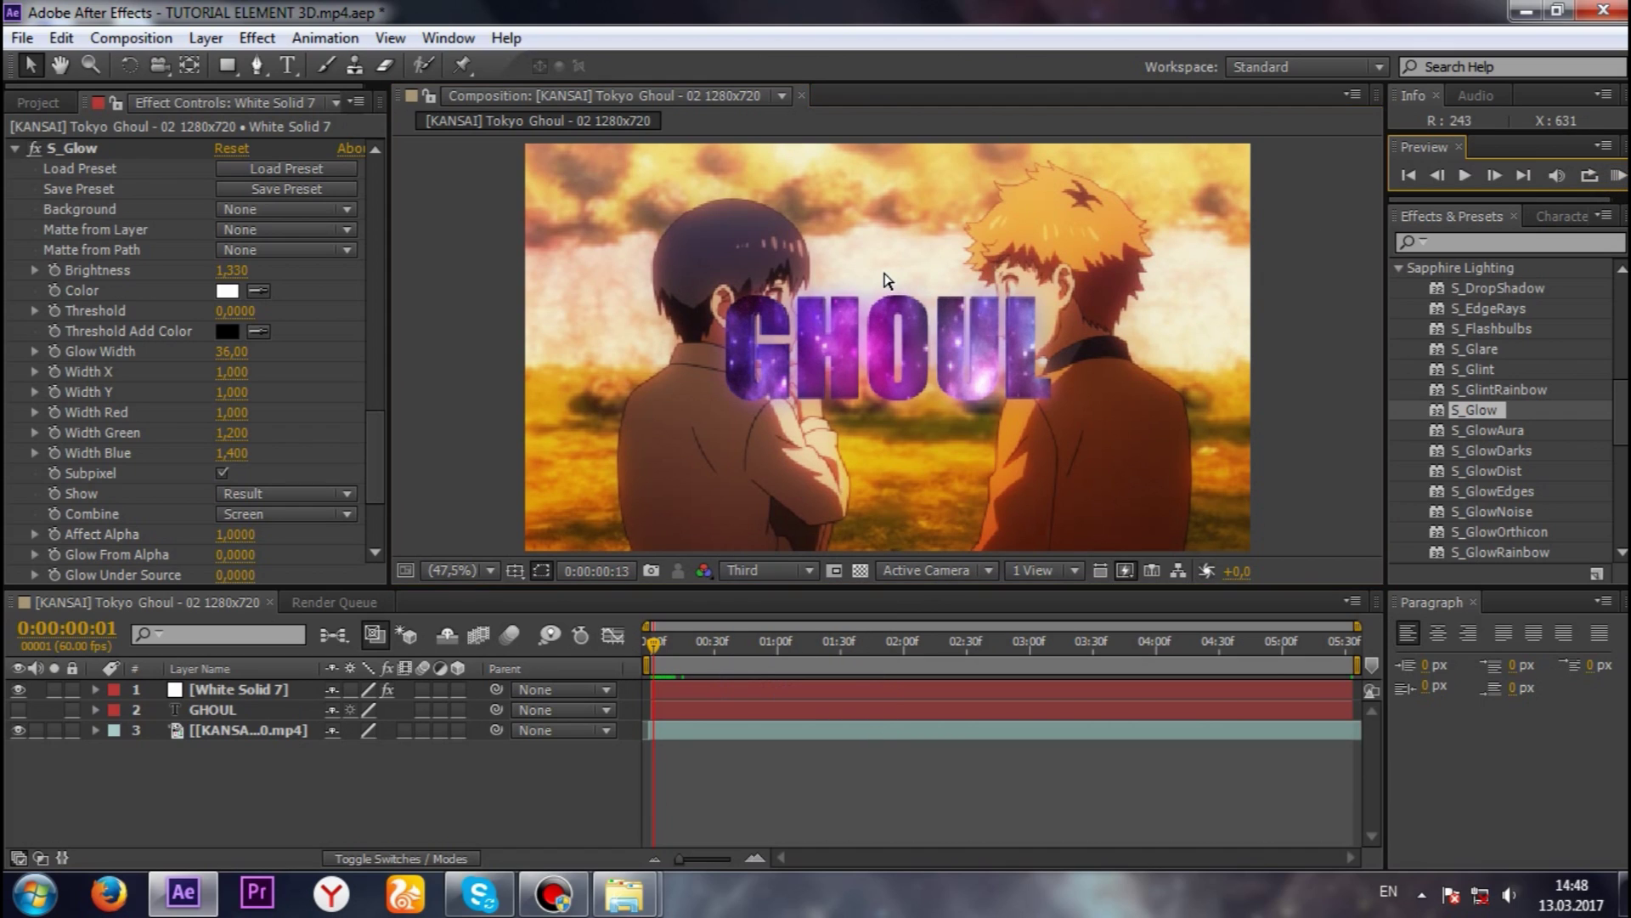